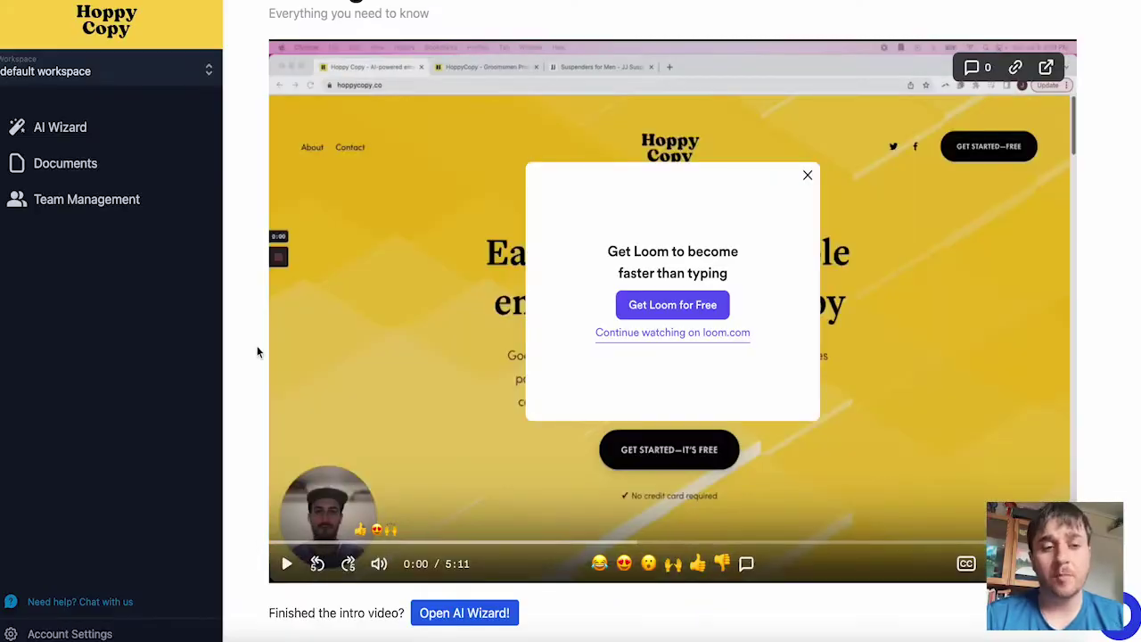
# Open the AI Wizard and browse its templates from Ad Copy Variants to YouTube Video Title
pyautogui.scroll(1, 257, 352)
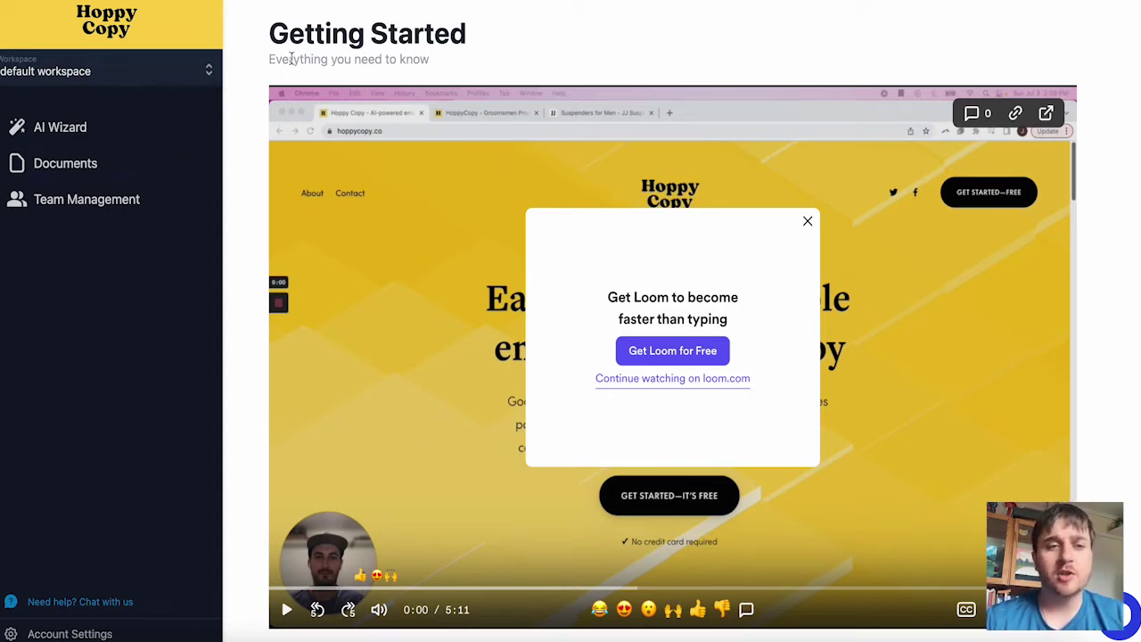
pyautogui.scroll(-2, 291, 59)
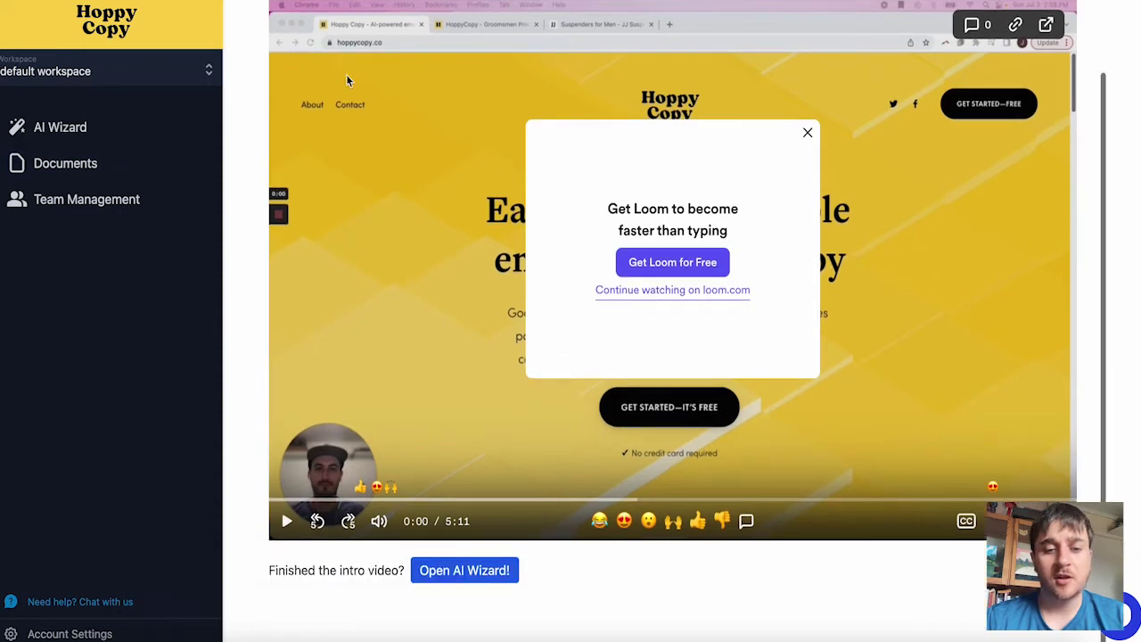
pyautogui.scroll(1, 374, 535)
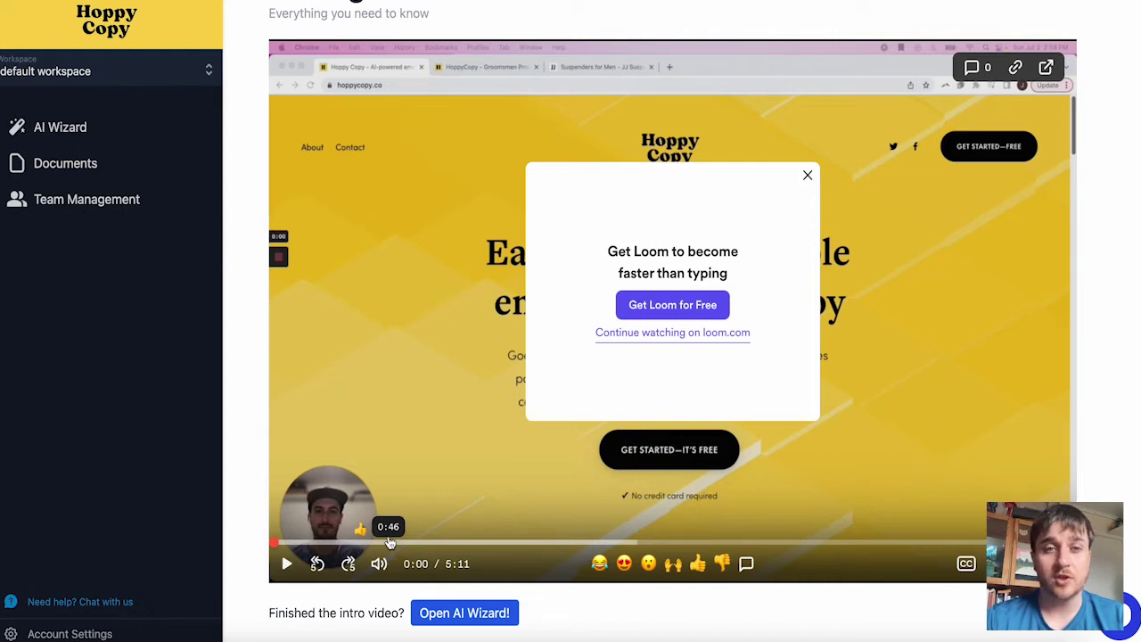
pyautogui.scroll(1, 389, 542)
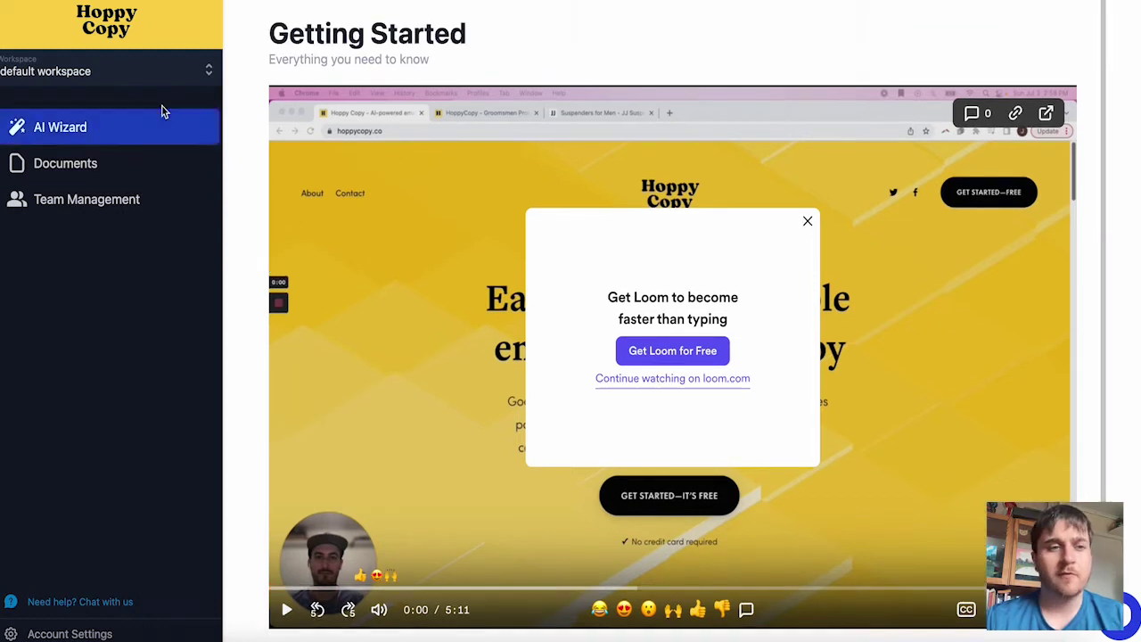
pyautogui.click(96, 131)
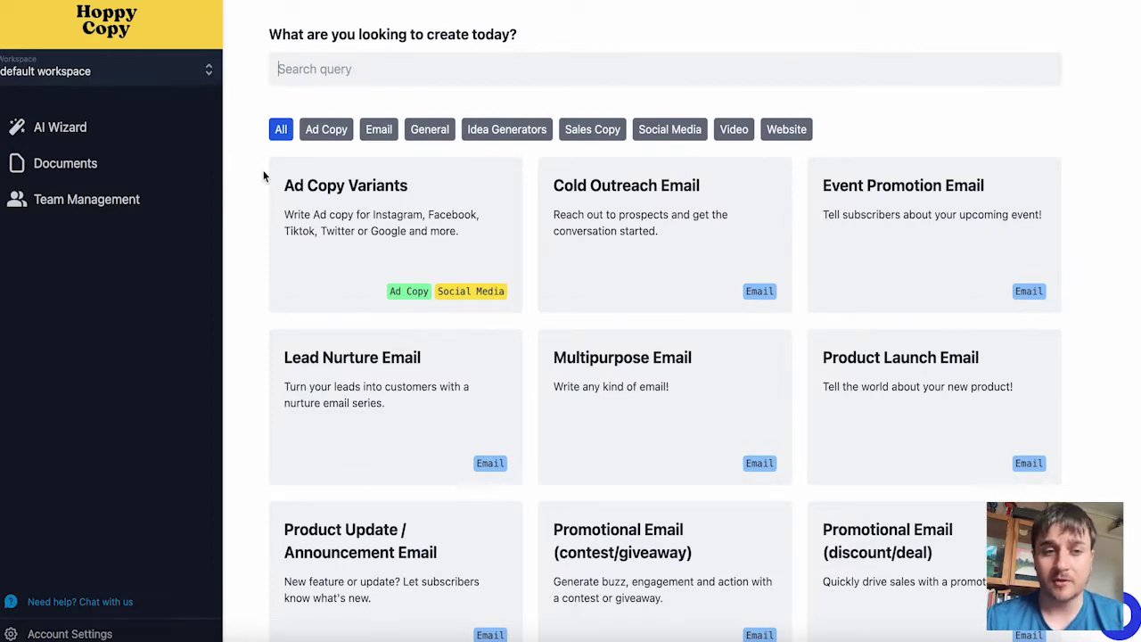
pyautogui.scroll(-1, 264, 176)
pyautogui.scroll(-1, 301, 223)
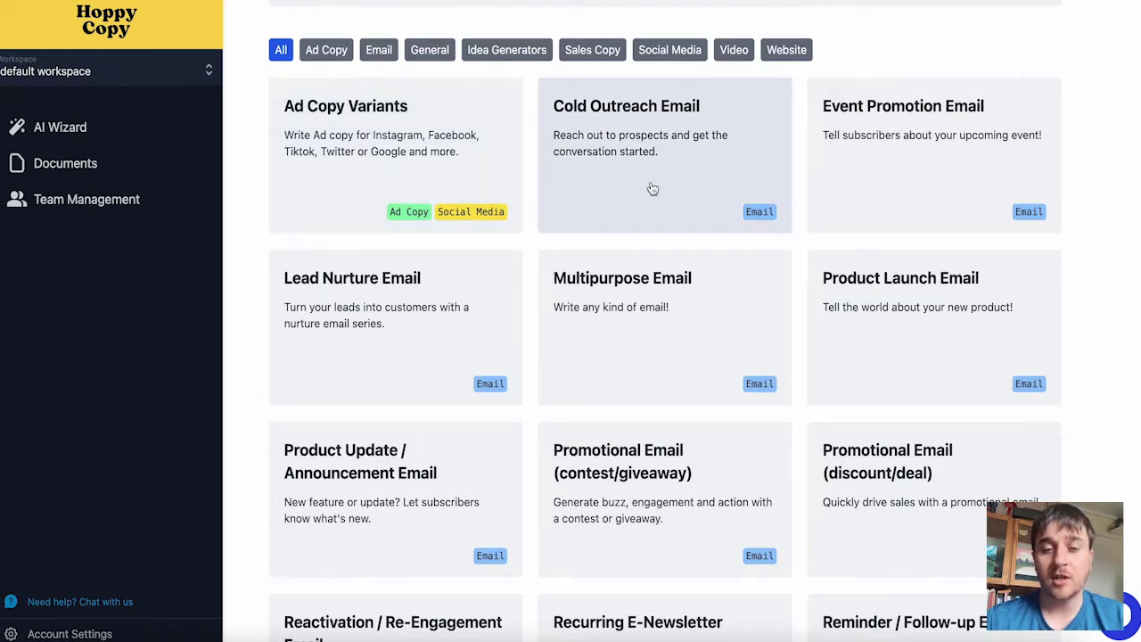
pyautogui.scroll(-5, 617, 284)
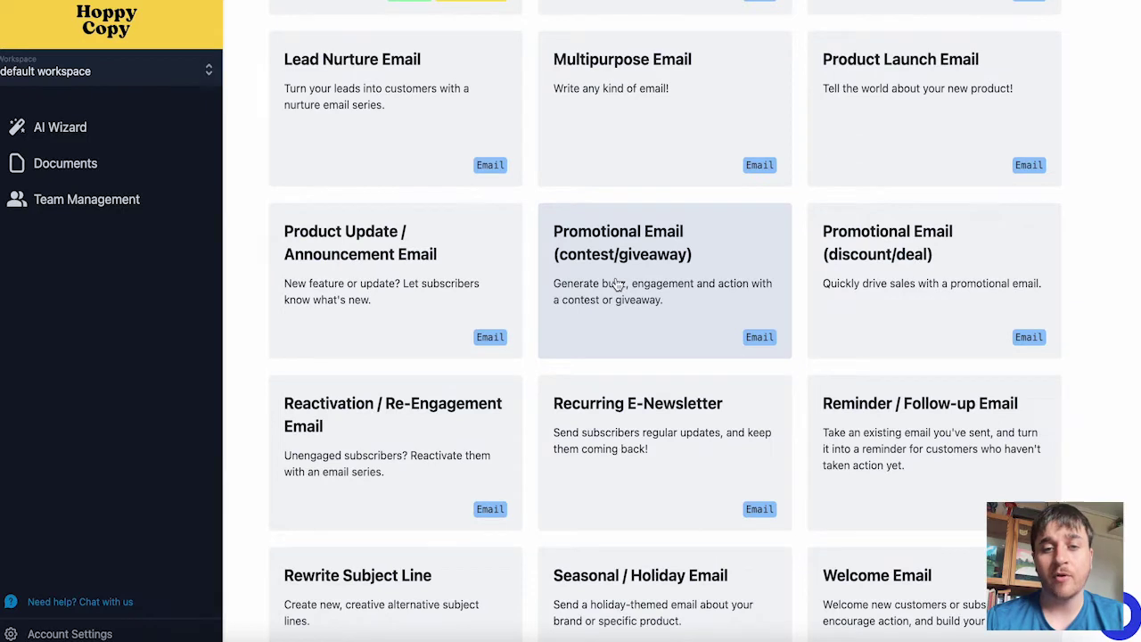
pyautogui.scroll(-10, 618, 285)
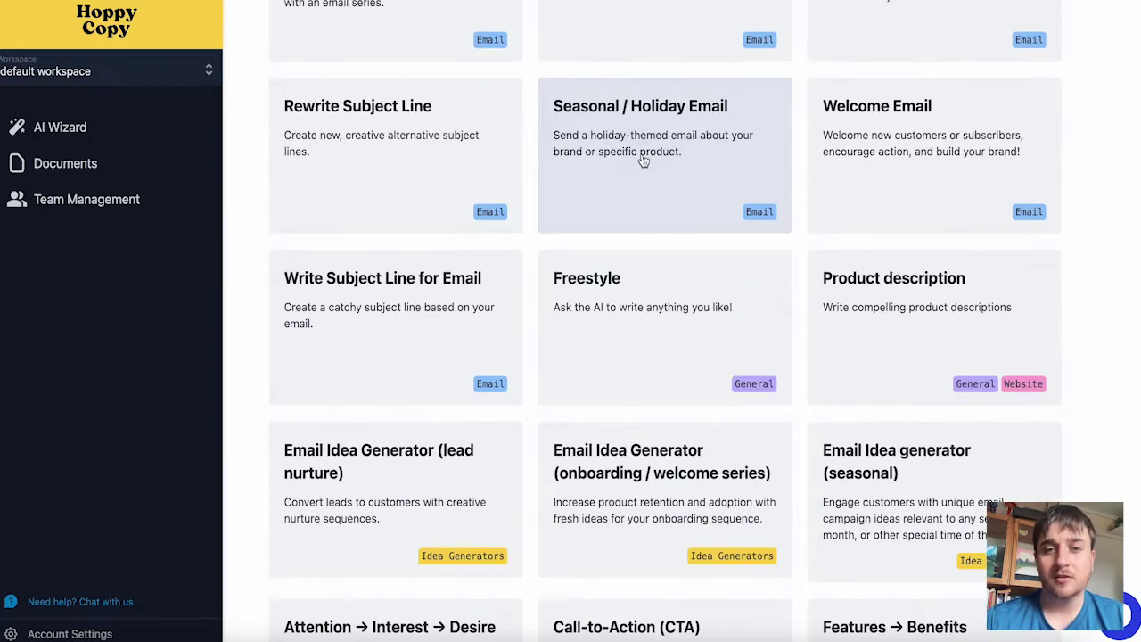
pyautogui.scroll(-11, 638, 168)
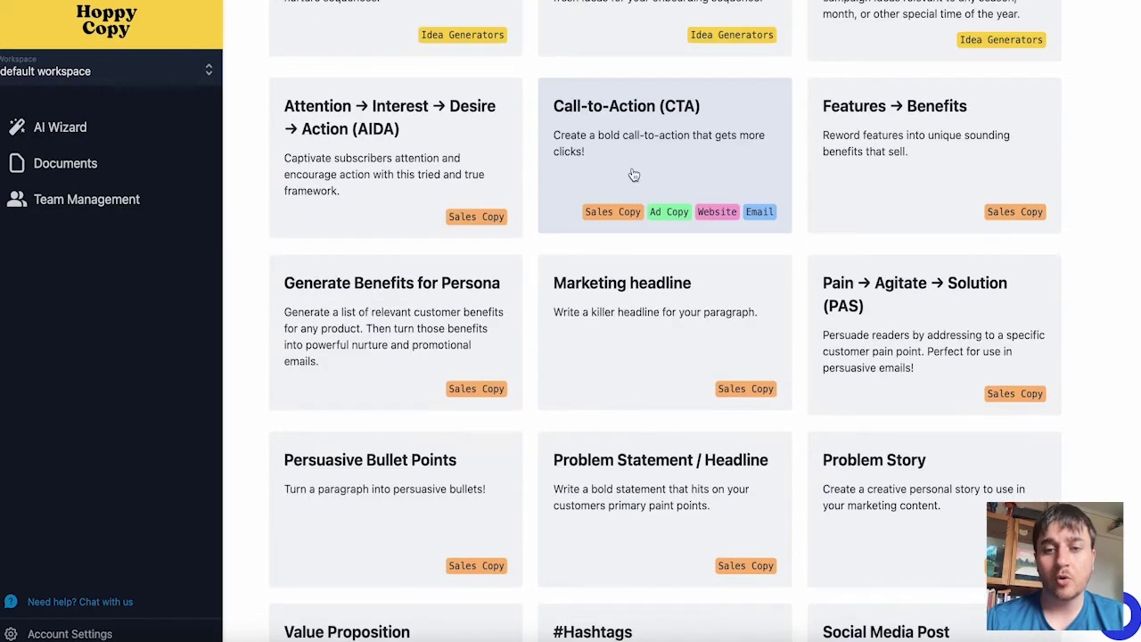
pyautogui.scroll(-6, 634, 174)
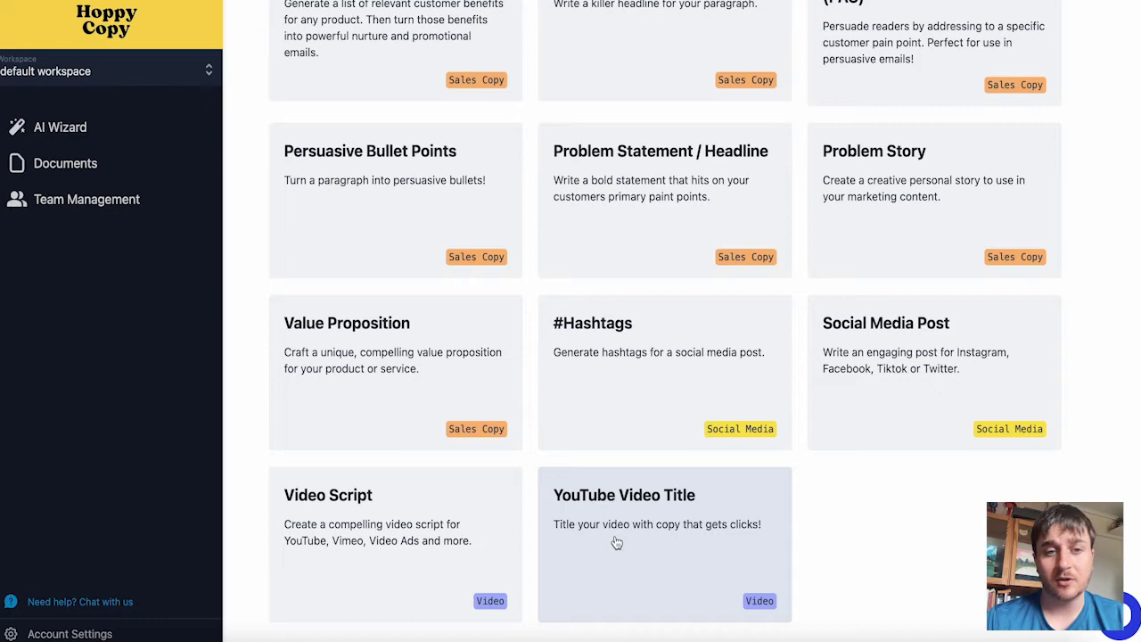
pyautogui.scroll(10, 624, 268)
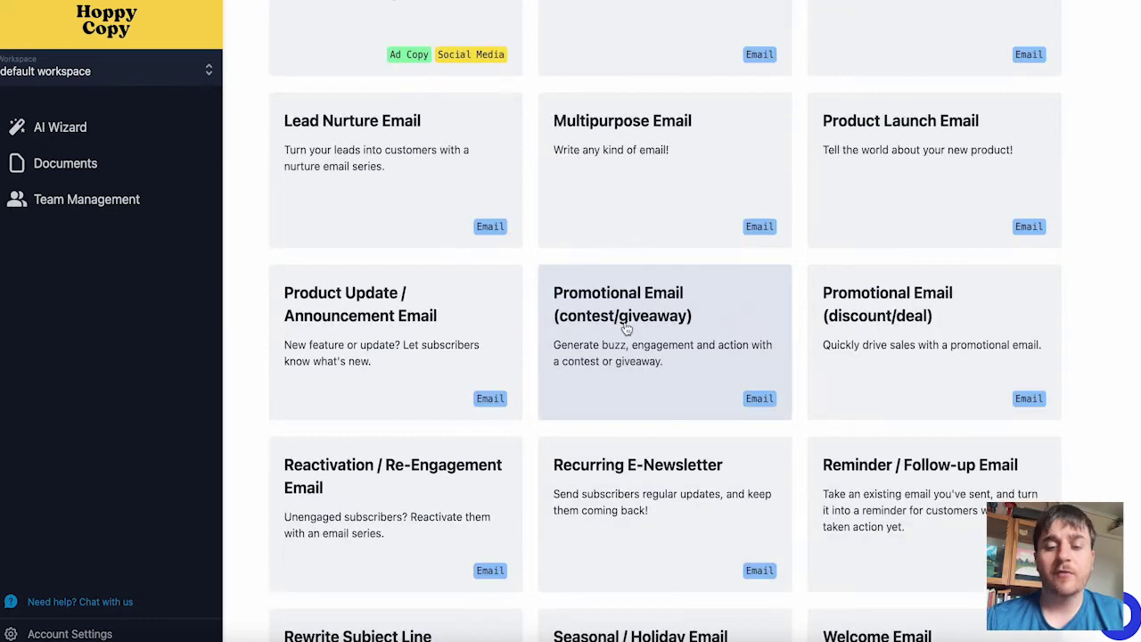
# Create a Promotional Email (contest/giveaway) document named 'Contest & Giveaway'
pyautogui.click(675, 348)
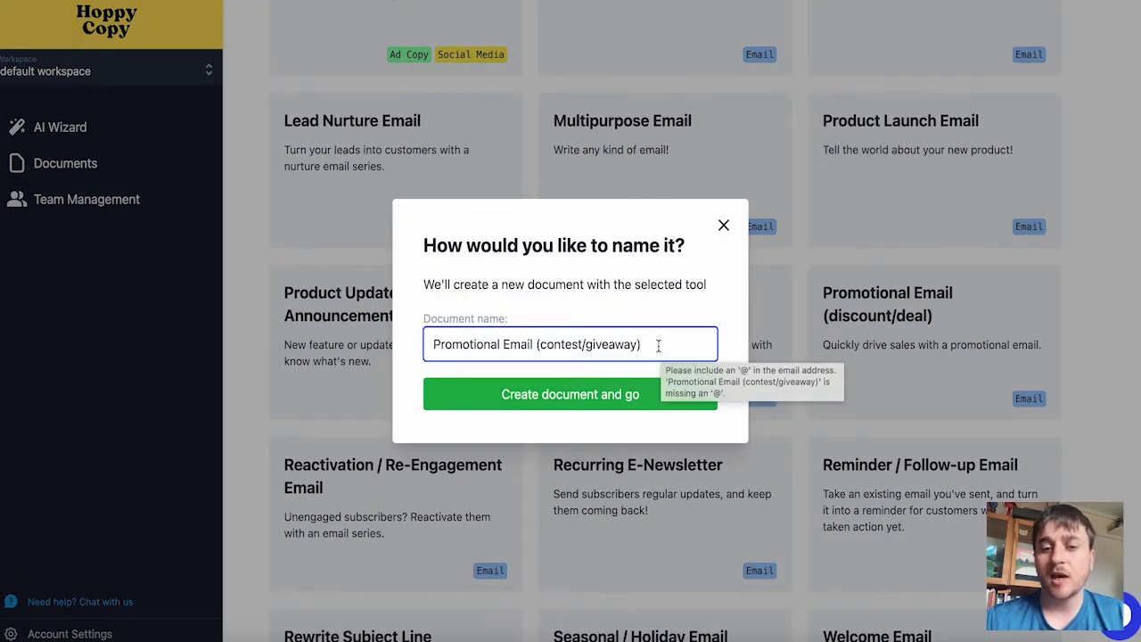
pyautogui.moveTo(655, 346); pyautogui.dragTo(403, 325)
pyautogui.write('Contest & Giveaway')
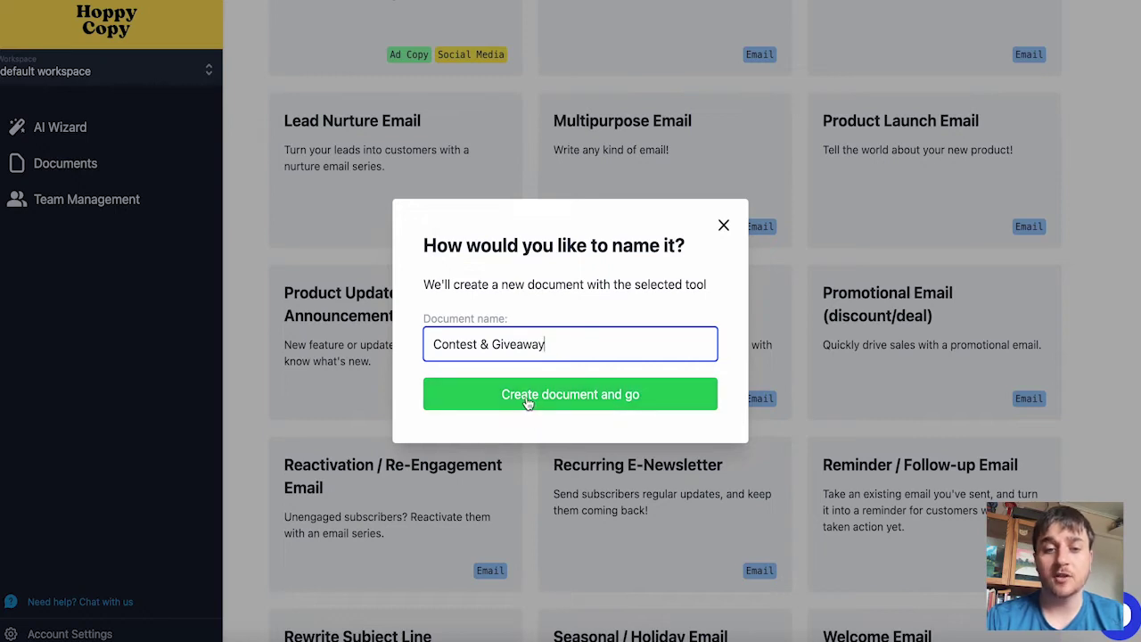
pyautogui.click(528, 403)
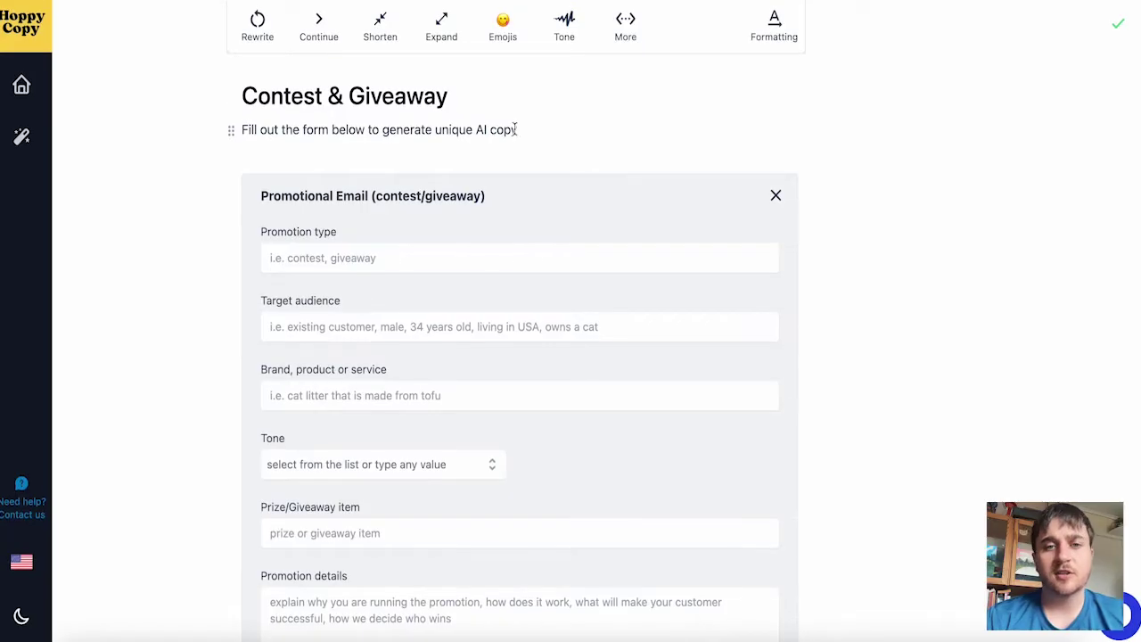
# Set promotion type 'Contest' and audience 'Existing customer, mid 20's, holiday lovers, young adults'
pyautogui.scroll(-1, 513, 130)
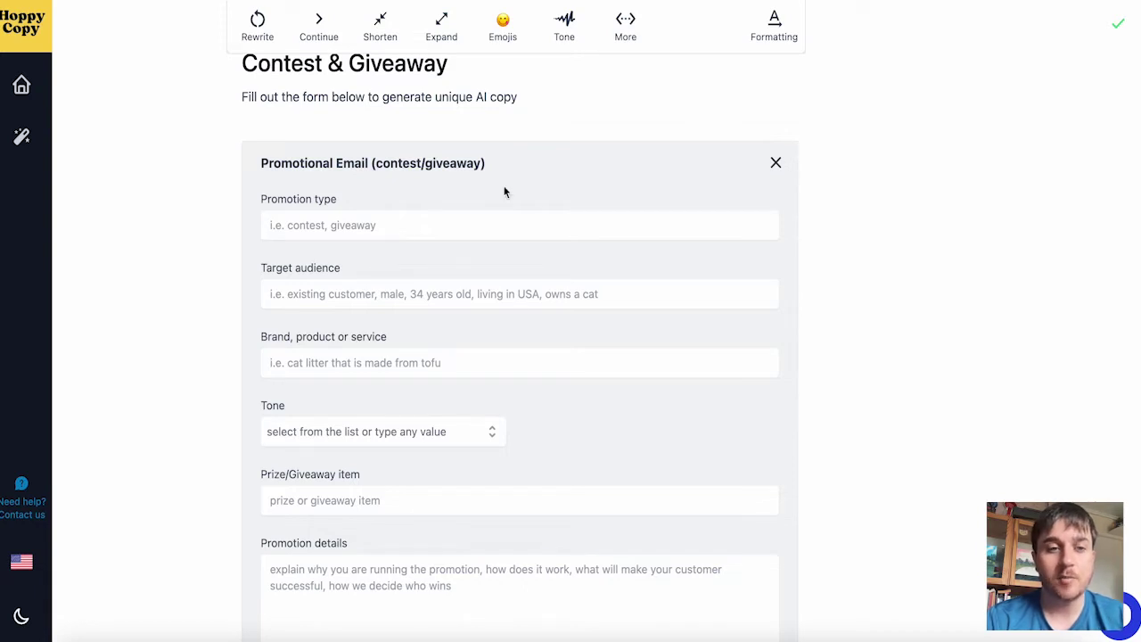
pyautogui.scroll(-1, 504, 191)
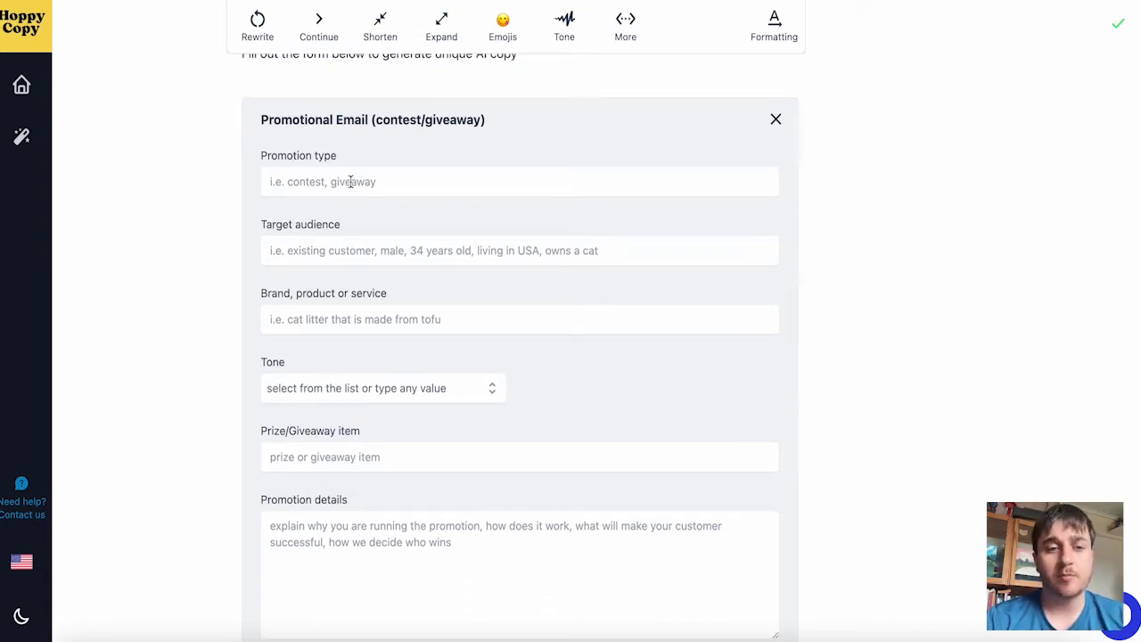
pyautogui.click(350, 181)
pyautogui.write('Contest')
pyautogui.click(360, 249)
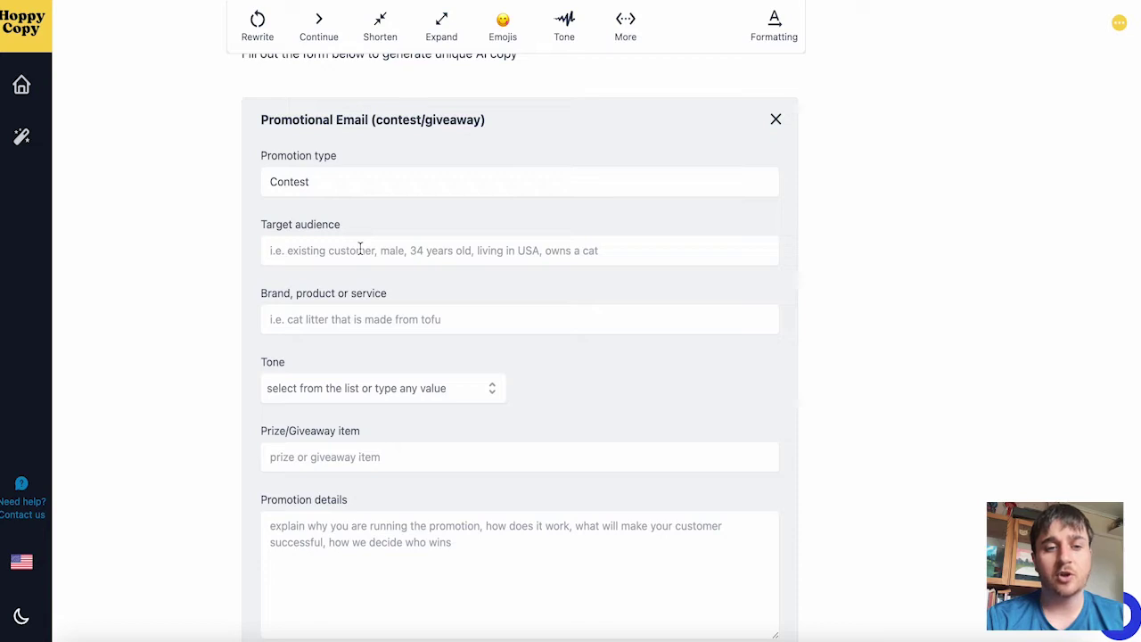
pyautogui.write("Existing customer, mid 20's, holiday lovers, young adults")
# Enter brand 'Streetwear Socks', choose Luxury tone, and set prize 'Luxury Holiday to Bora Bora'
pyautogui.click(307, 302)
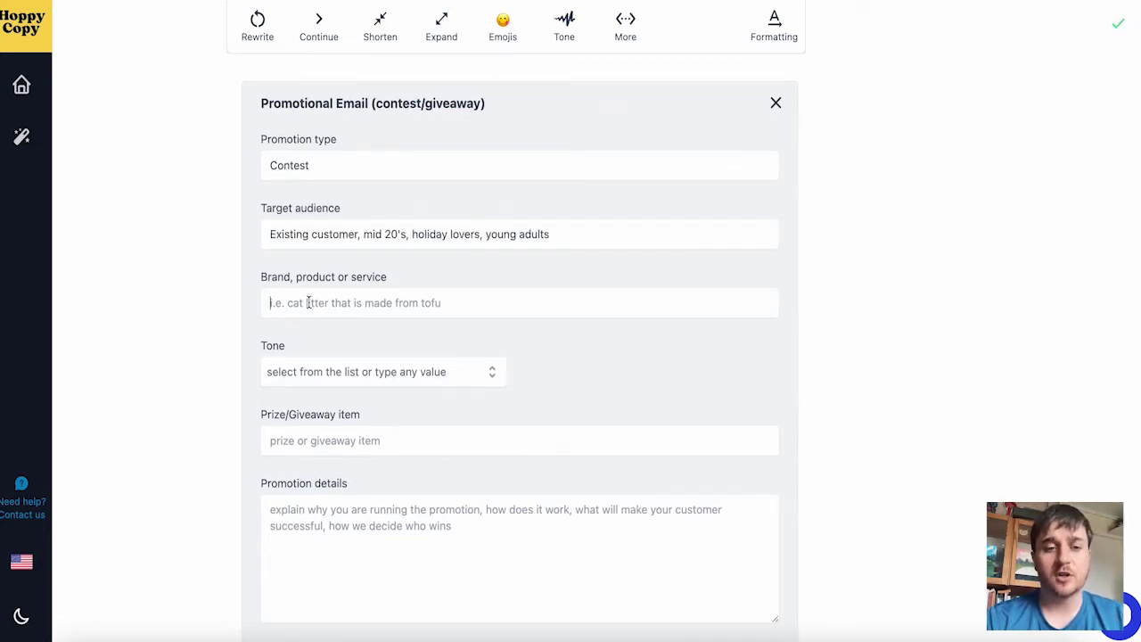
pyautogui.write('Streetwear Socks')
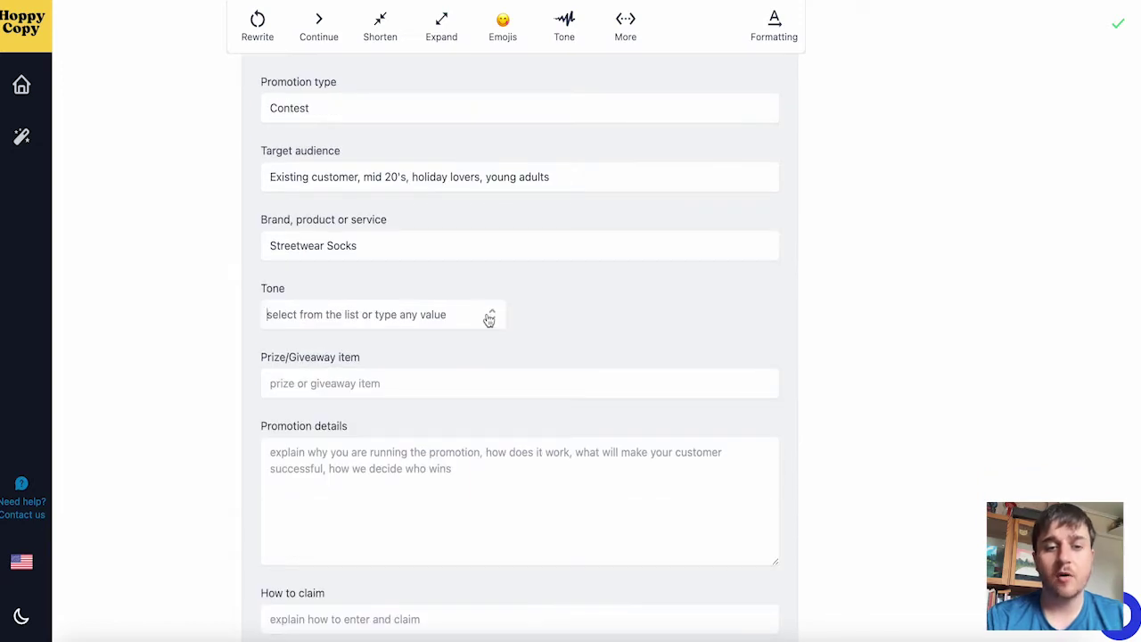
pyautogui.click(495, 319)
pyautogui.scroll(-1, 558, 334)
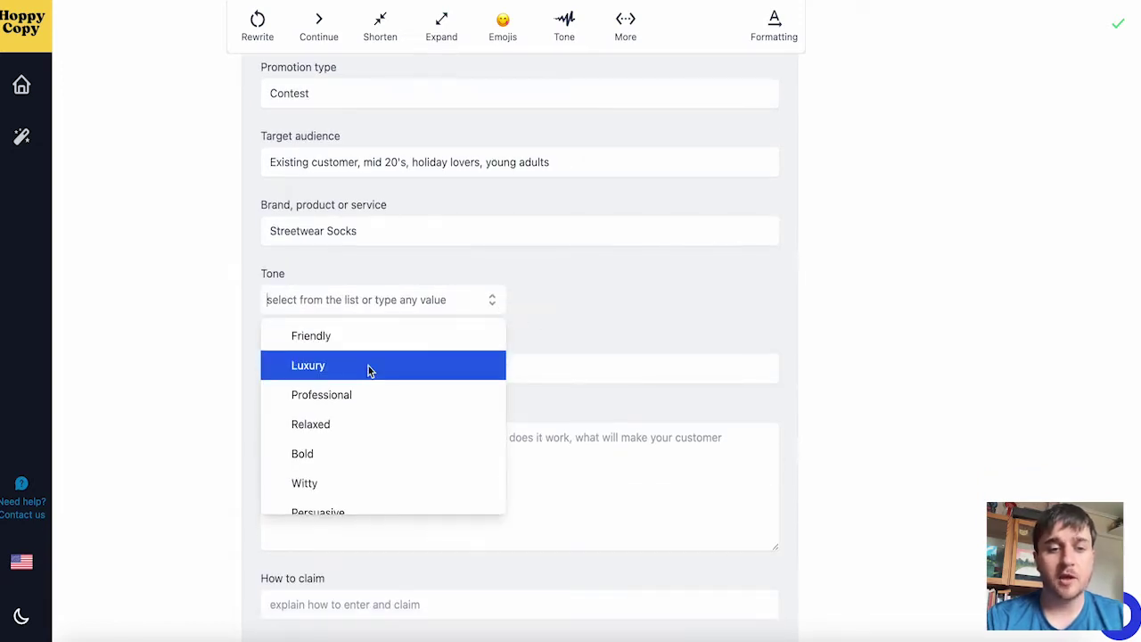
pyautogui.click(369, 371)
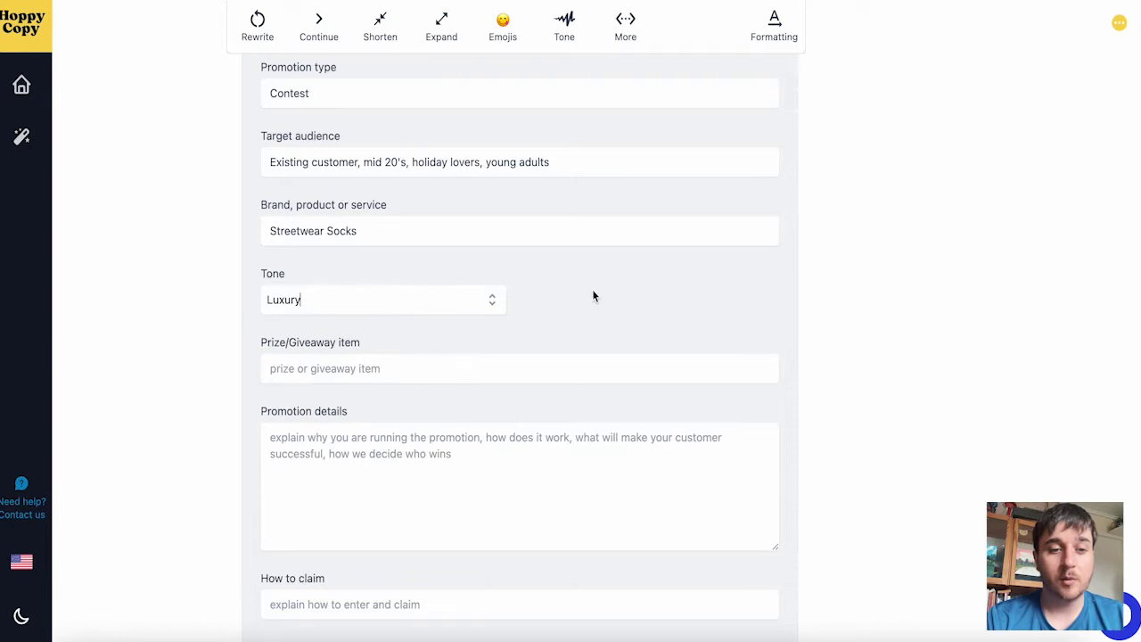
pyautogui.scroll(-3, 361, 267)
pyautogui.write('Luxury Holiday to Bora Bora')
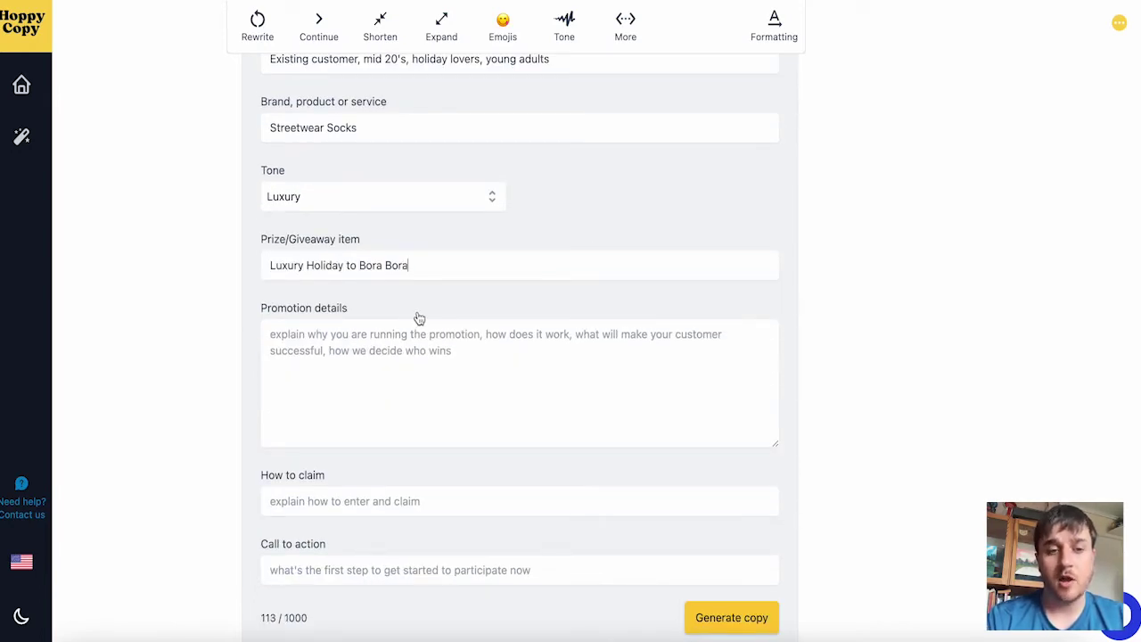
pyautogui.scroll(-1, 364, 295)
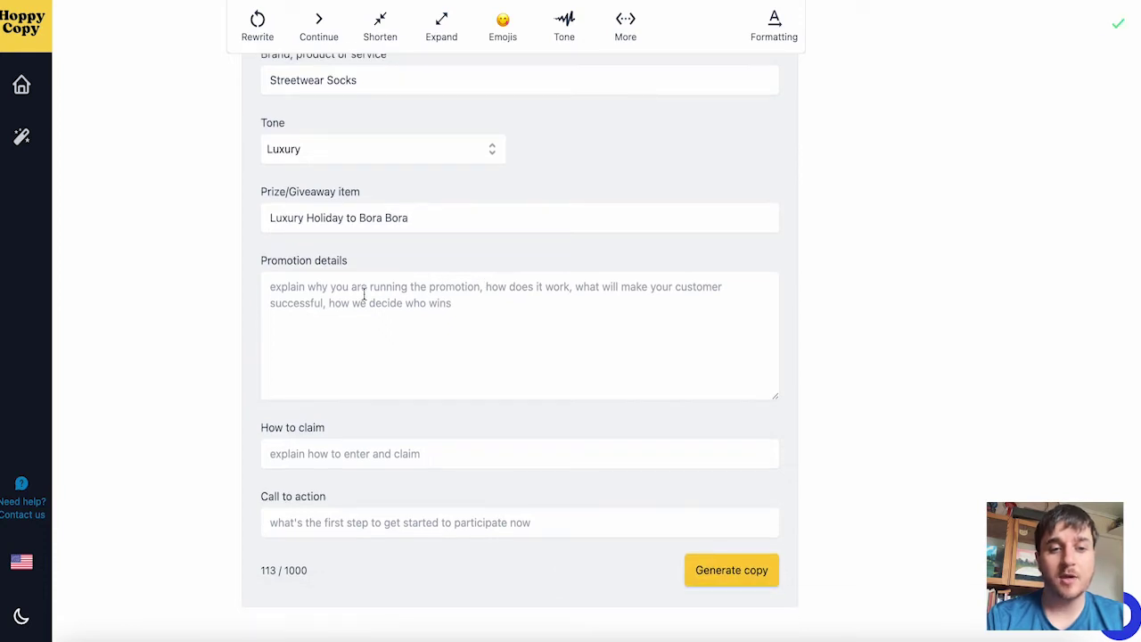
# Enter the promotion details and 'Follow our instagram account' as the way to claim
pyautogui.click(275, 297)
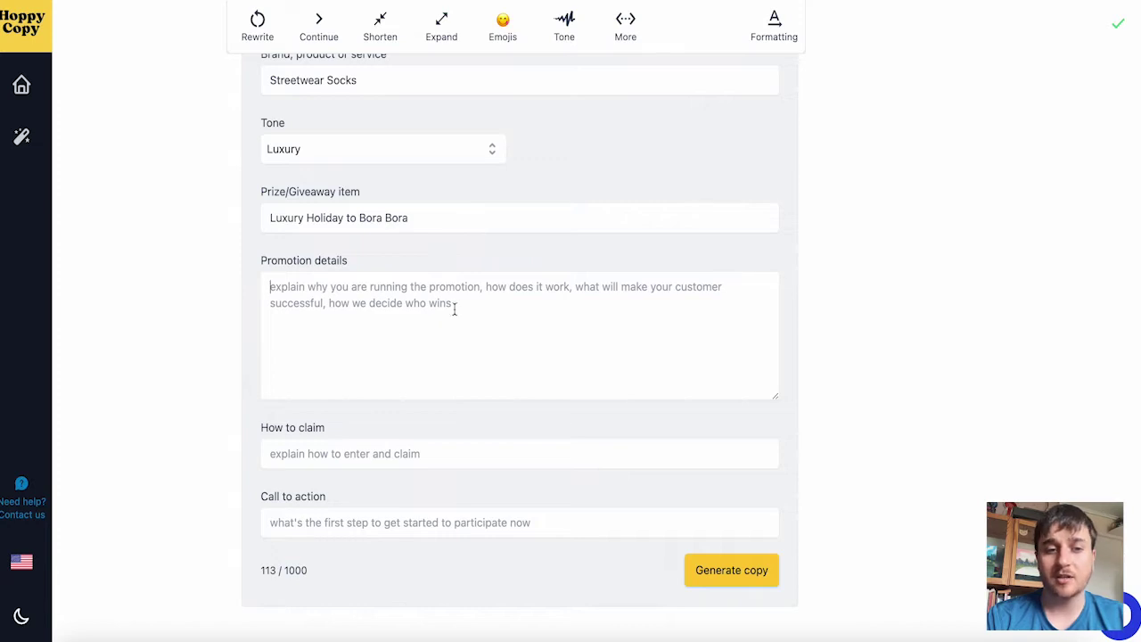
pyautogui.write('We are running this contest as we have made 10,000 sales. To celebrate this we are giving away a free Holiday to anyone who follows our instagram account. Winners will be announced in 2 weeks time.')
pyautogui.scroll(-1, 331, 314)
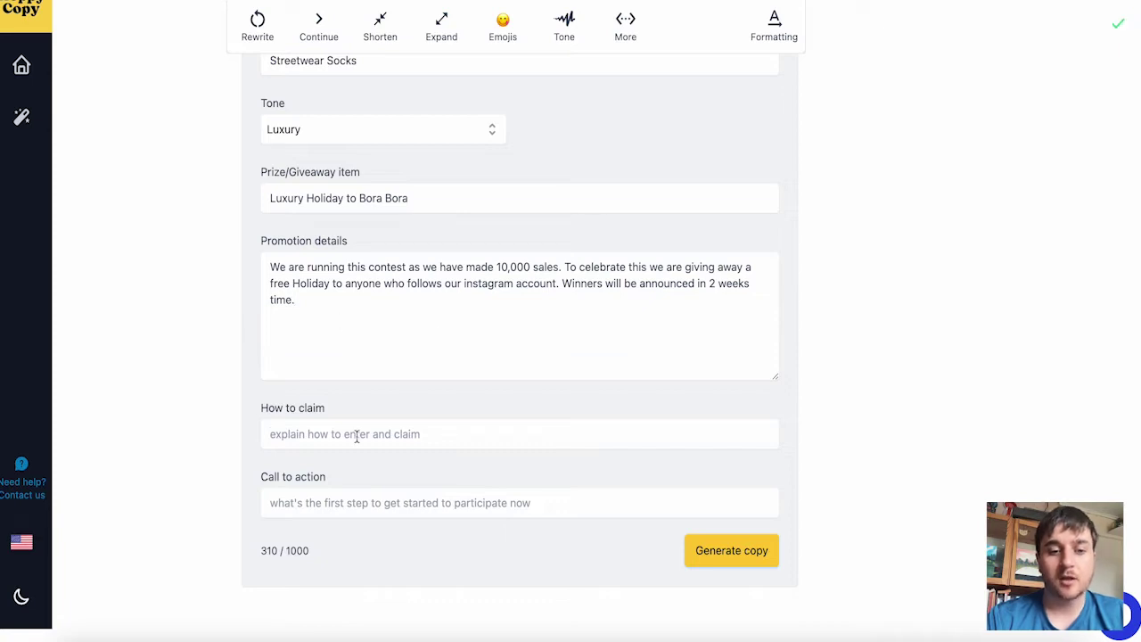
pyautogui.write('Follow our instagram account')
# Set the call to action to 'Follow our instagram' and generate the email copy
pyautogui.click(378, 506)
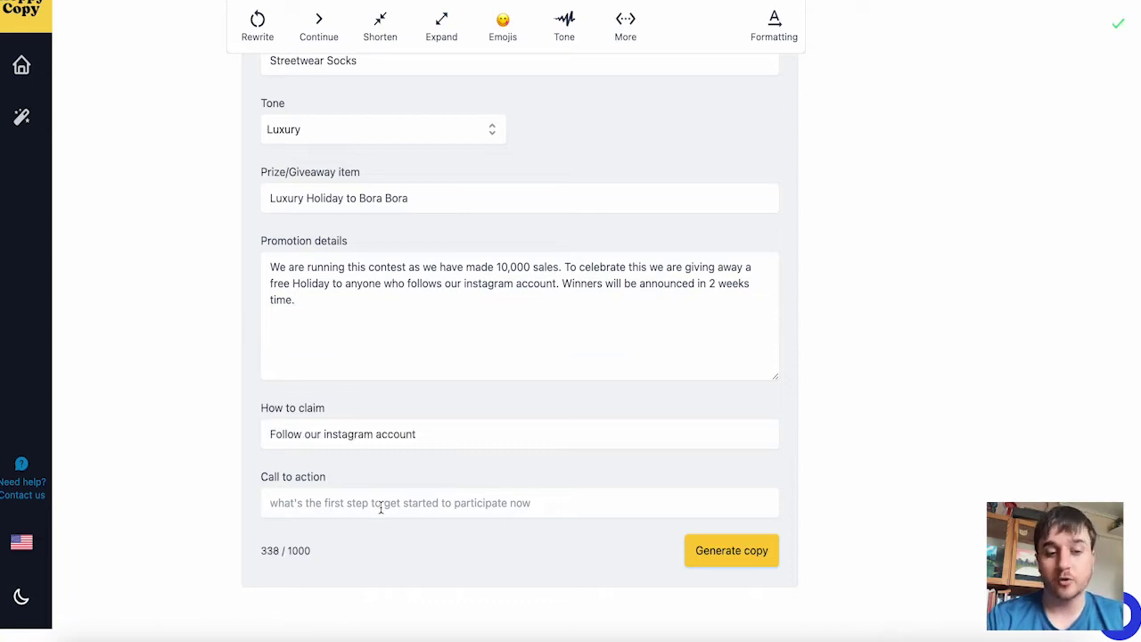
pyautogui.write('Follow our instagram')
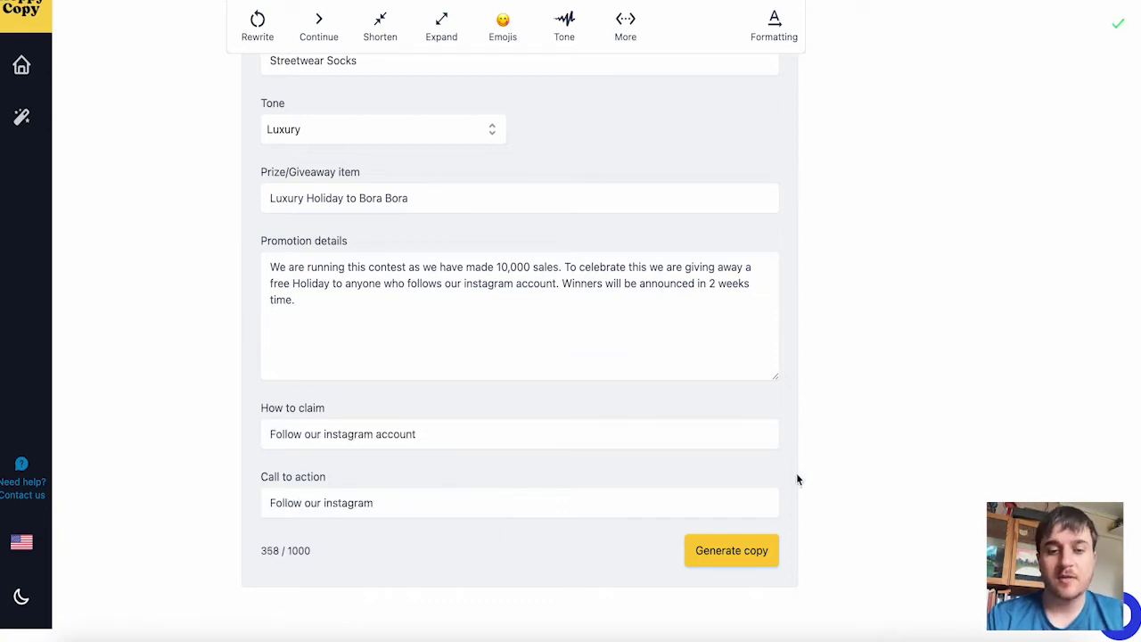
pyautogui.click(727, 553)
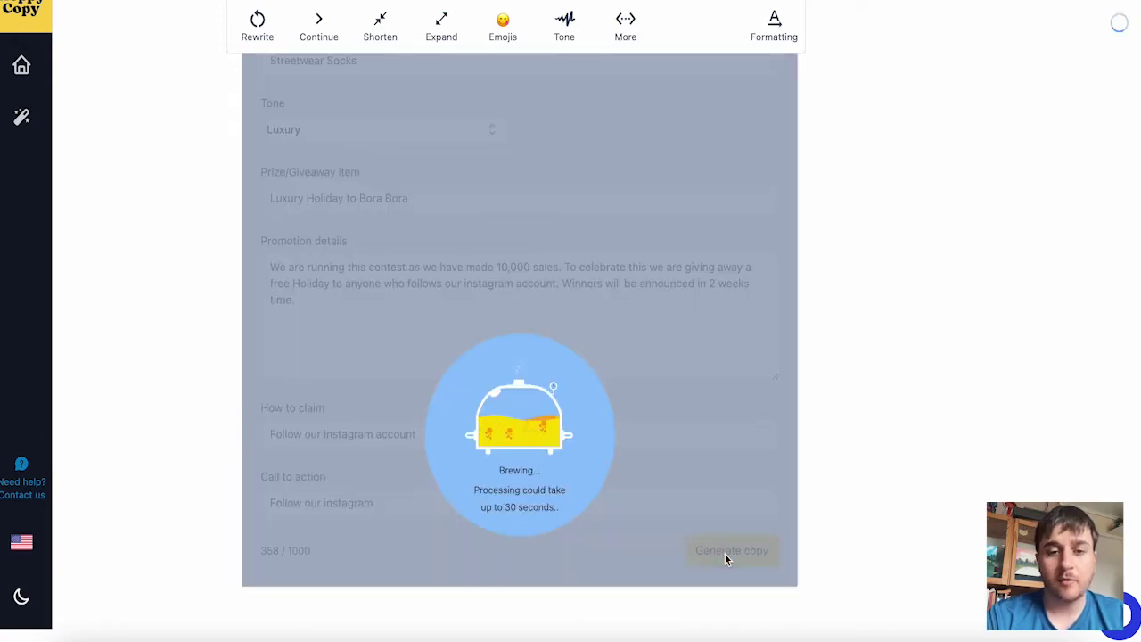
# Scroll through the generated contest emails, led by 'Bora Bora here we come!'
pyautogui.scroll(-3, 861, 304)
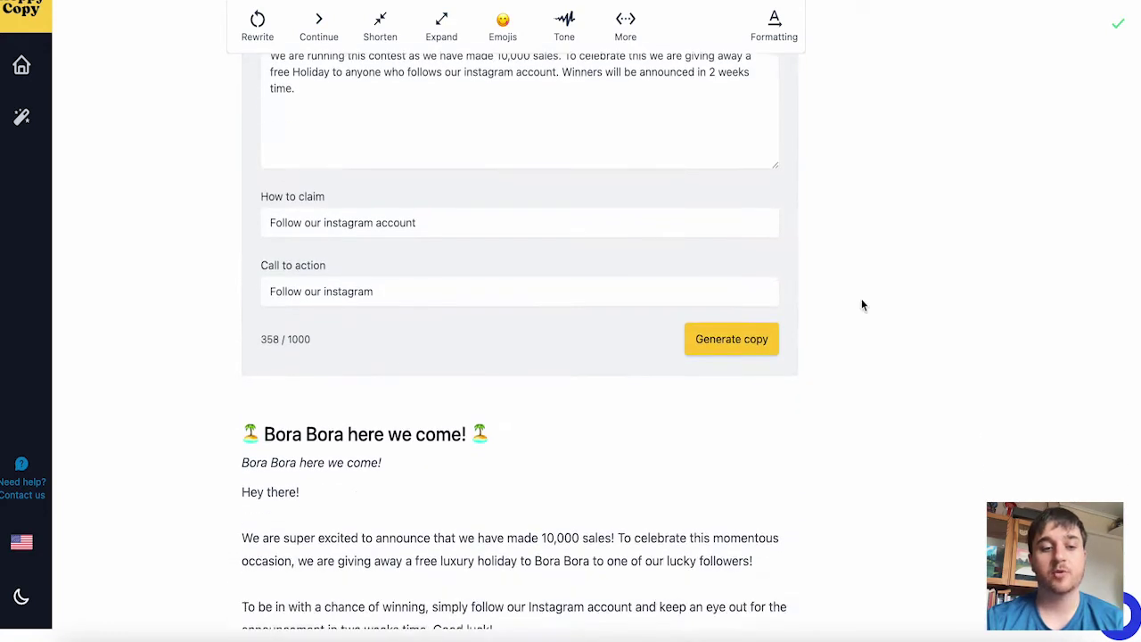
pyautogui.scroll(-4, 861, 305)
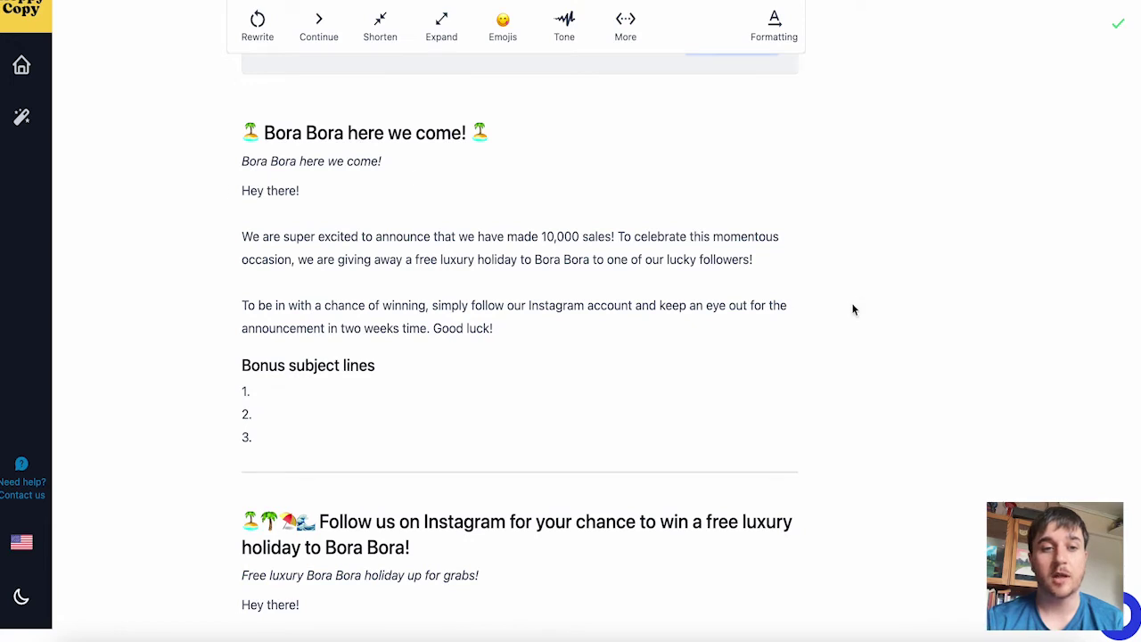
pyautogui.scroll(1, 372, 173)
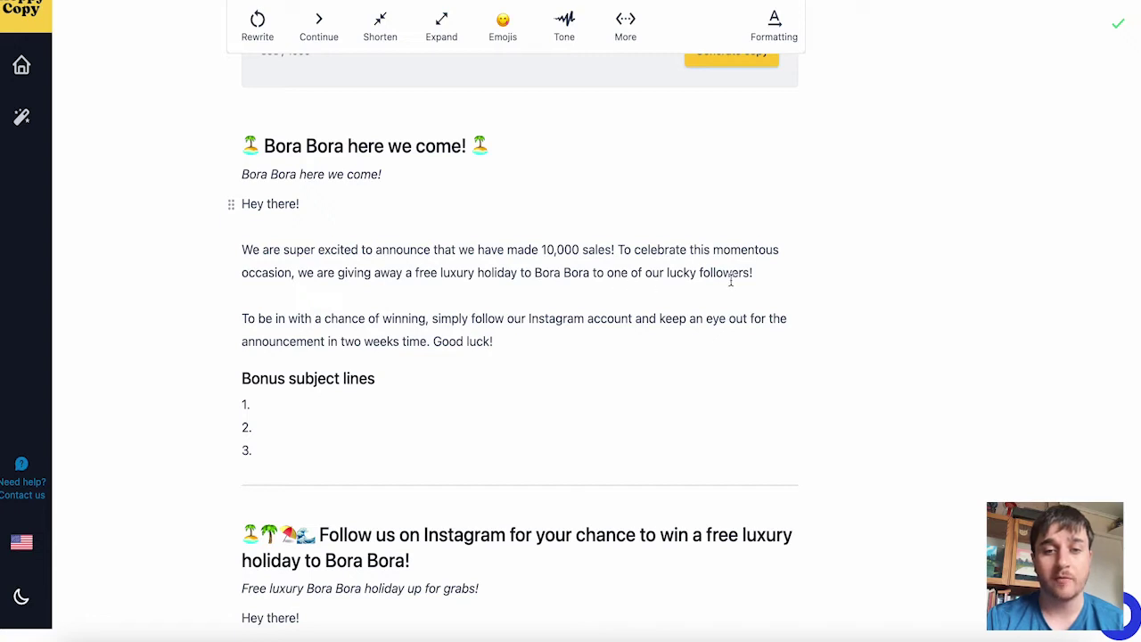
pyautogui.scroll(-1, 362, 290)
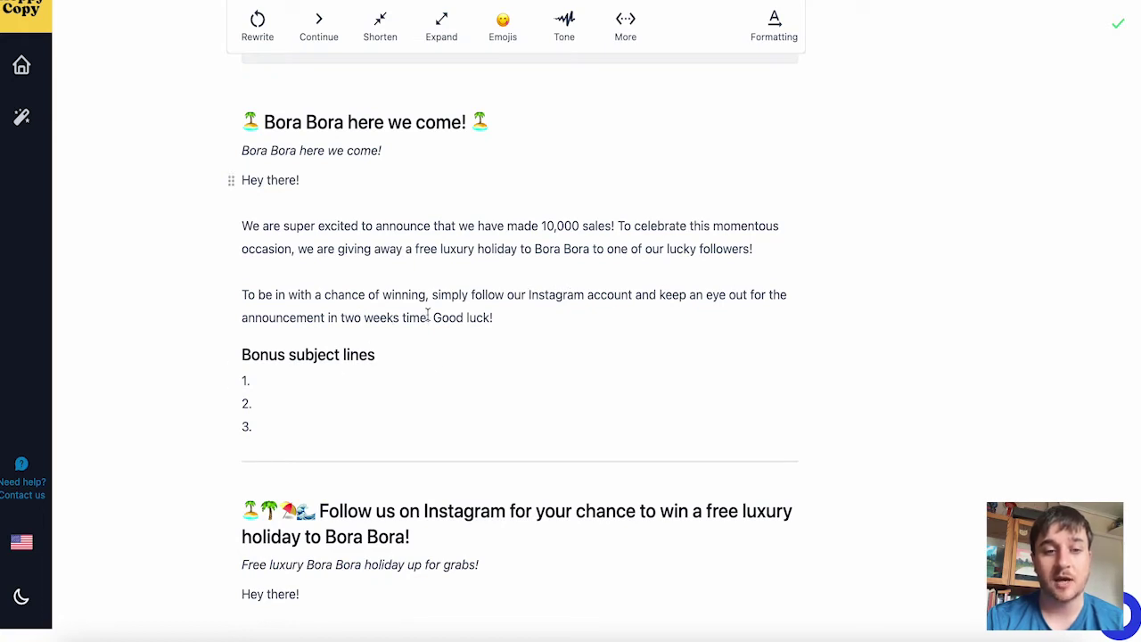
pyautogui.click(268, 402)
pyautogui.scroll(-4, 410, 357)
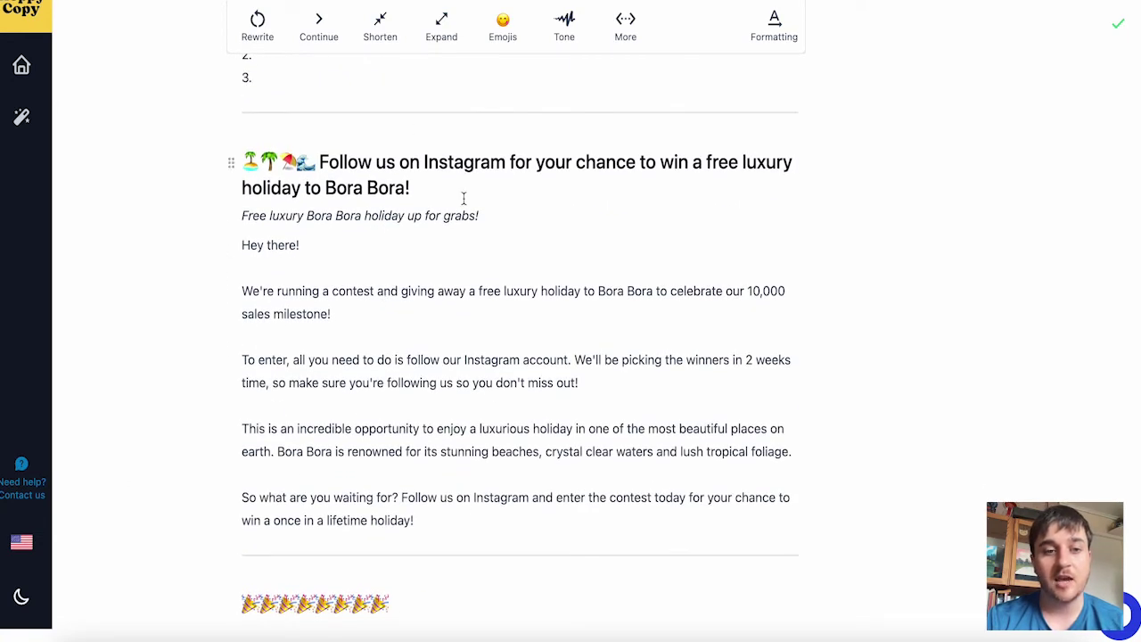
pyautogui.scroll(-4, 392, 314)
pyautogui.scroll(-5, 445, 393)
pyautogui.scroll(4, 446, 392)
pyautogui.scroll(-7, 446, 392)
pyautogui.scroll(12, 442, 397)
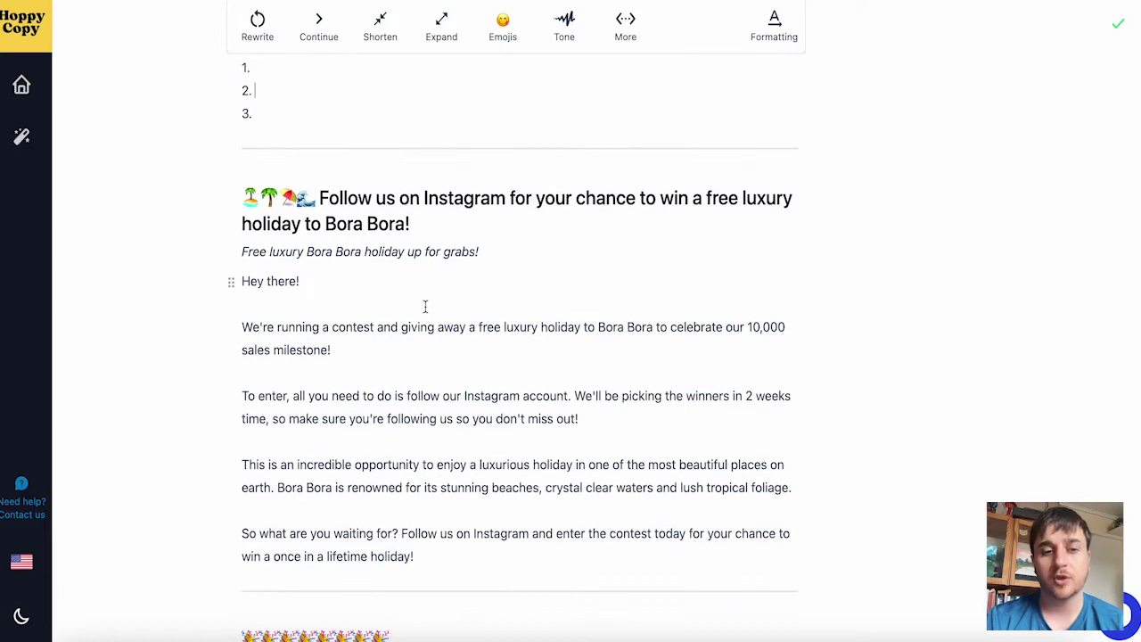
pyautogui.scroll(-1, 426, 307)
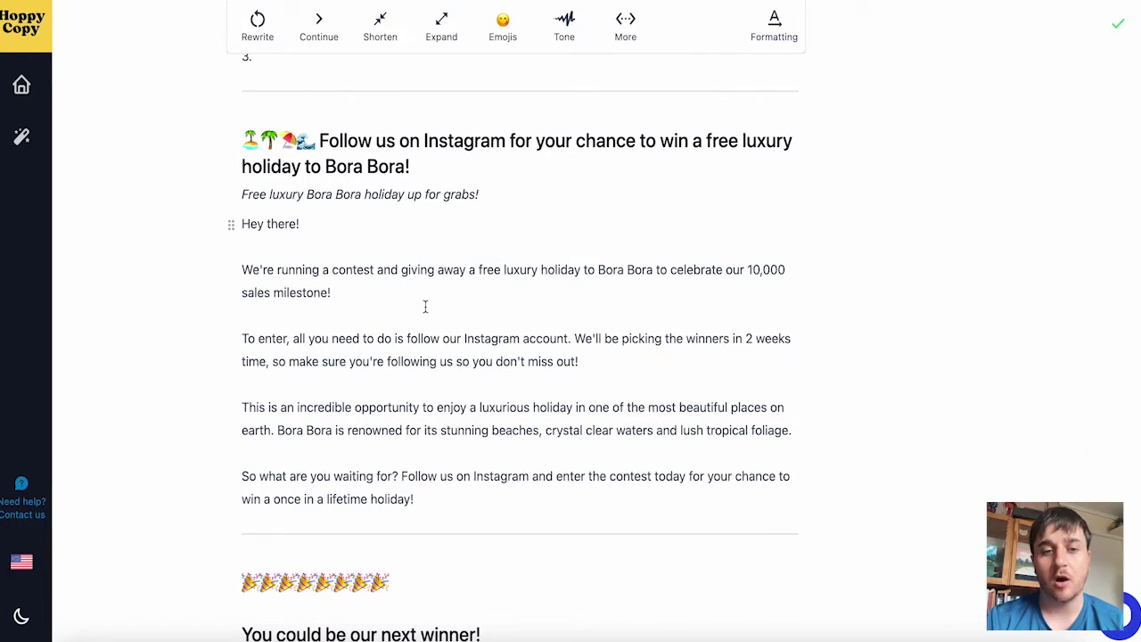
pyautogui.click(424, 166)
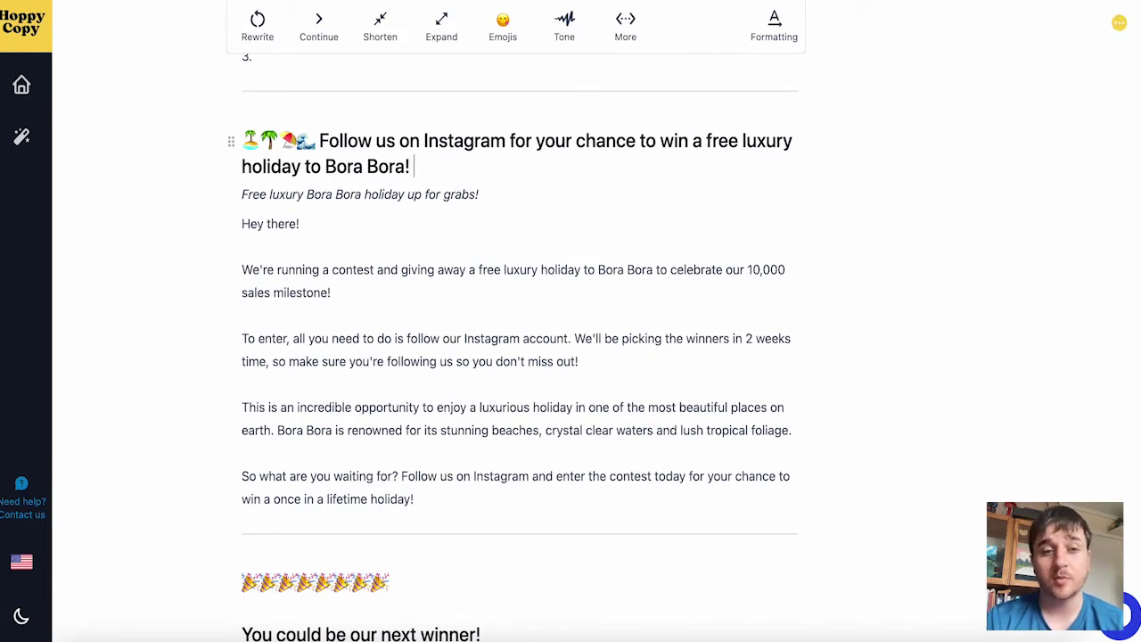
pyautogui.write('a')
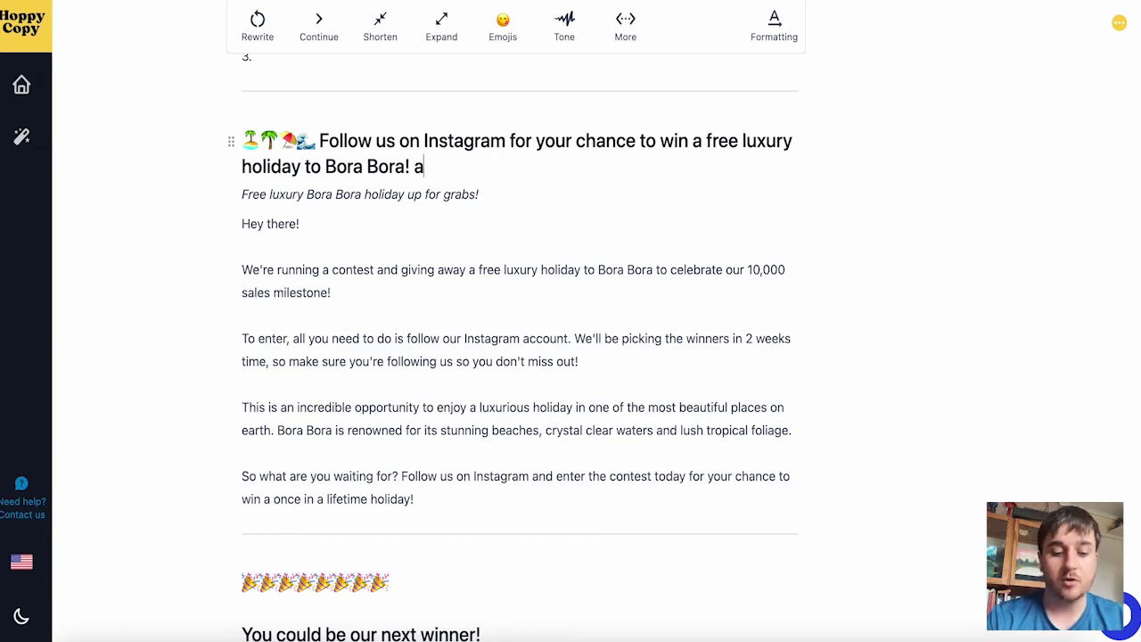
pyautogui.write('dd to this')
pyautogui.press('BackSpace')
pyautogui.press('BackSpace')
pyautogui.press('BackSpace')
pyautogui.press('BackSpace')
pyautogui.press('BackSpace')
pyautogui.press('BackSpace')
pyautogui.press('BackSpace')
pyautogui.press('BackSpace')
pyautogui.press('BackSpace')
pyautogui.press('BackSpace')
pyautogui.press('BackSpace')
pyautogui.press('BackSpace')
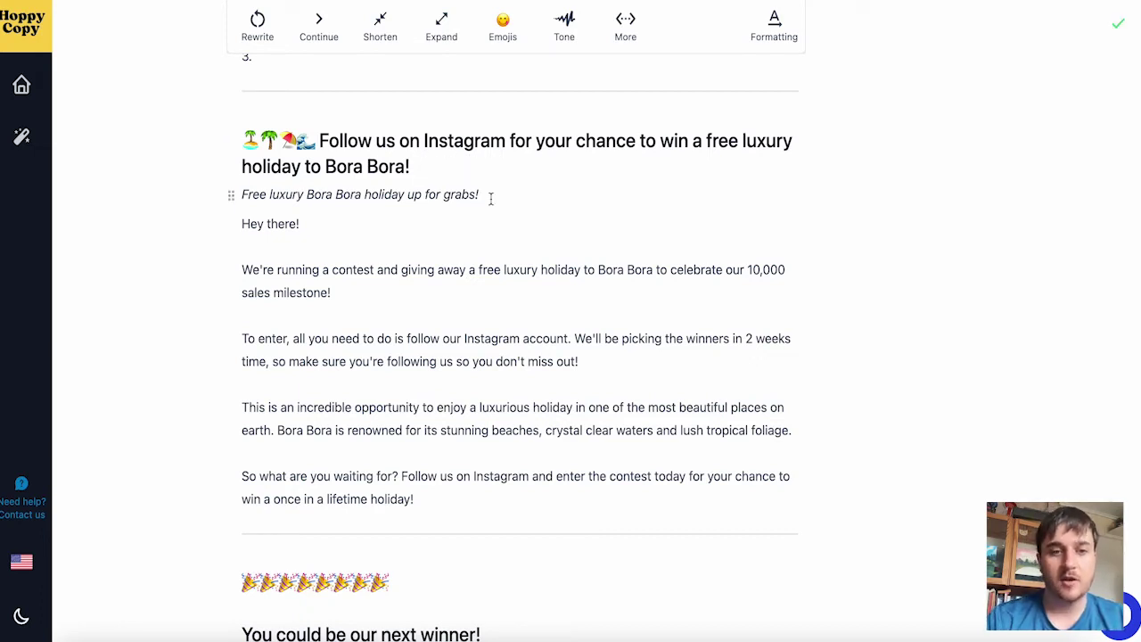
pyautogui.moveTo(489, 196); pyautogui.dragTo(237, 197)
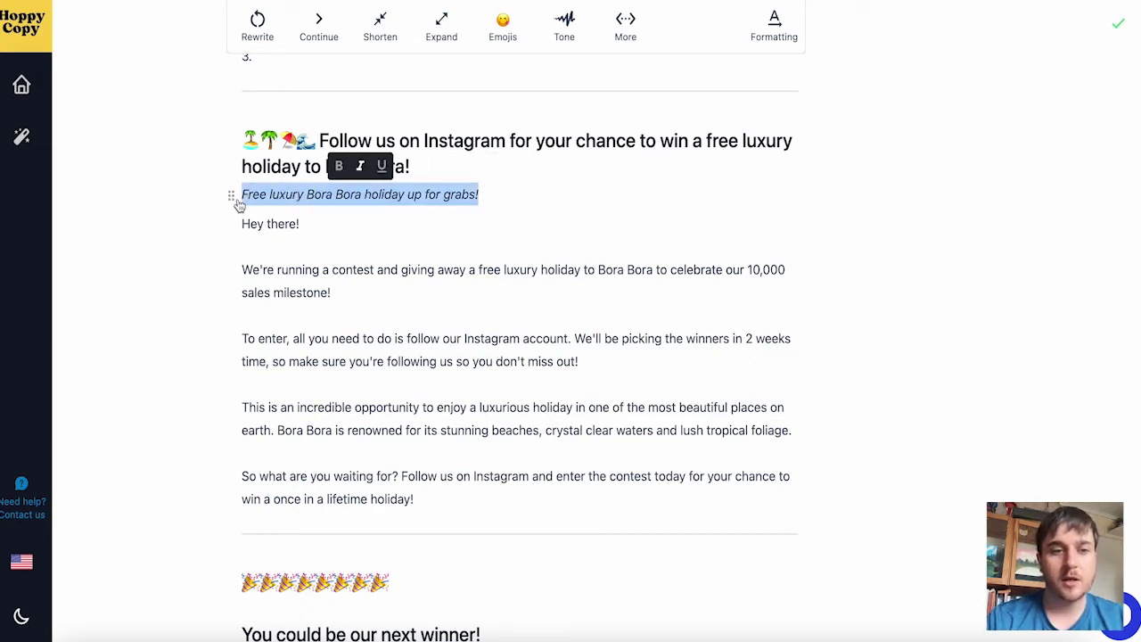
# Bold the subtitle 'Free luxury Bora Bora holiday up for grabs!' and select the email body
pyautogui.click(774, 34)
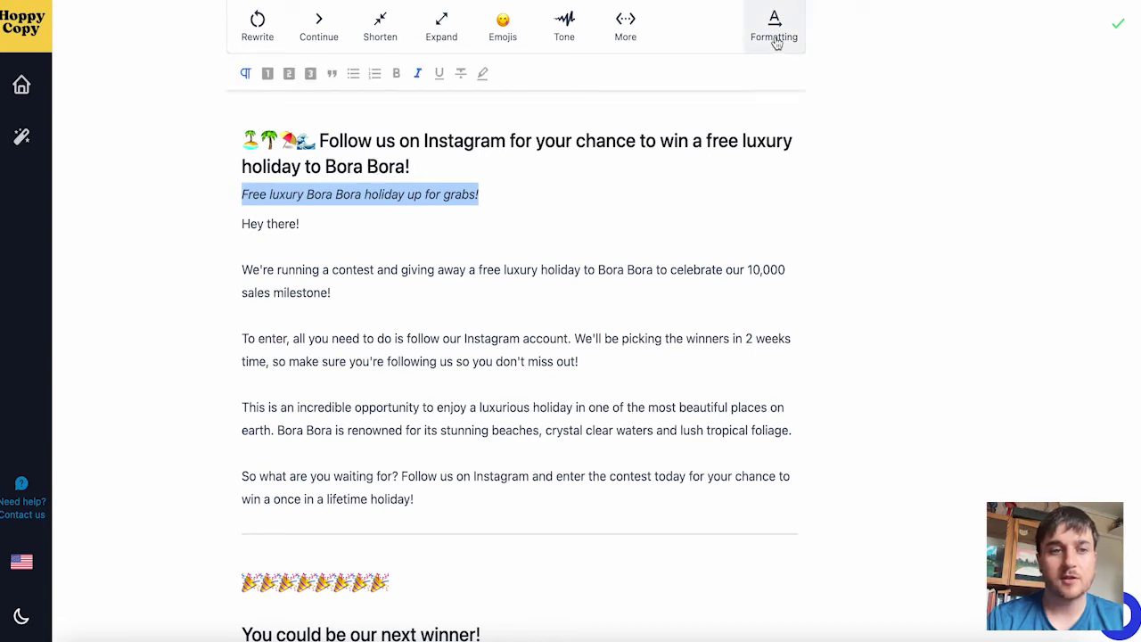
pyautogui.click(396, 73)
pyautogui.click(354, 77)
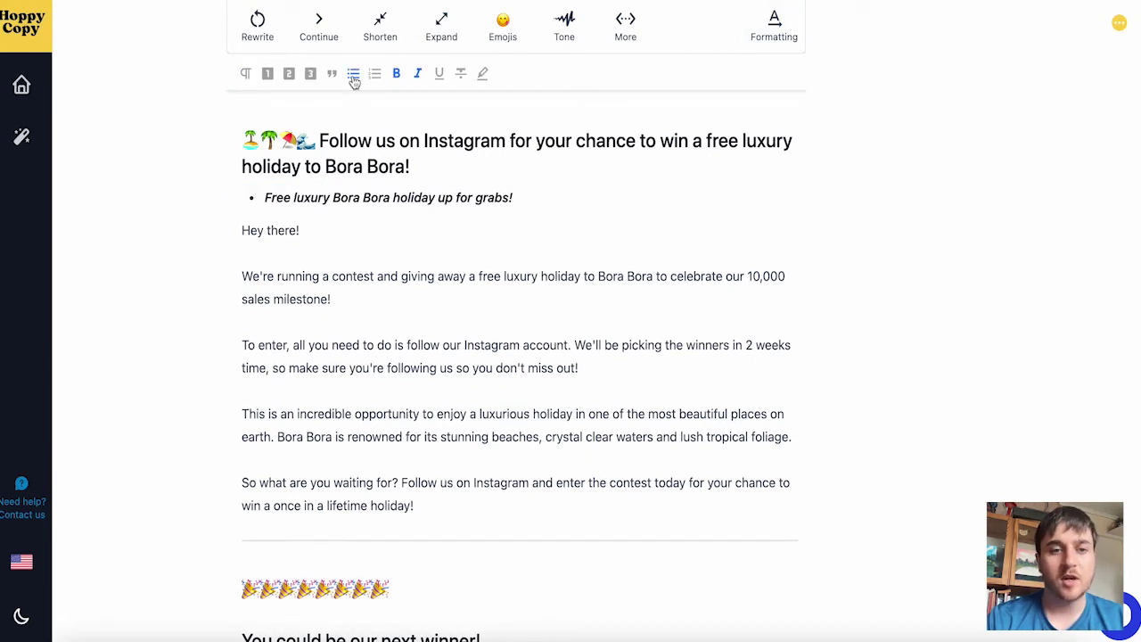
pyautogui.click(354, 78)
pyautogui.moveTo(419, 504); pyautogui.dragTo(242, 226)
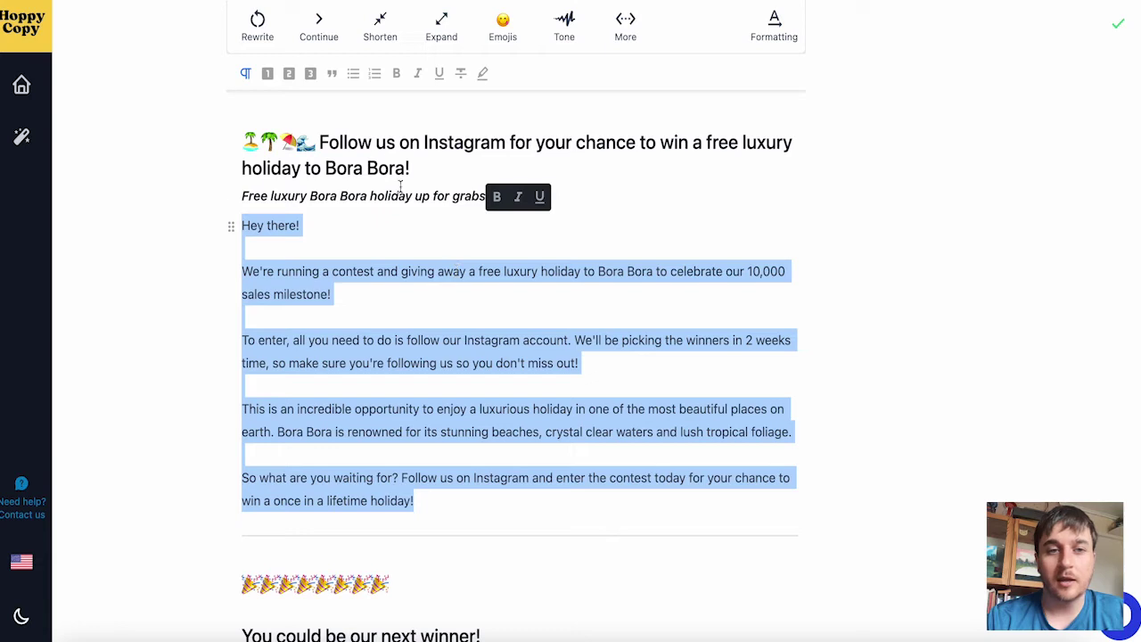
# Shorten the selected email body and add a blank line after the shortened version
pyautogui.click(380, 29)
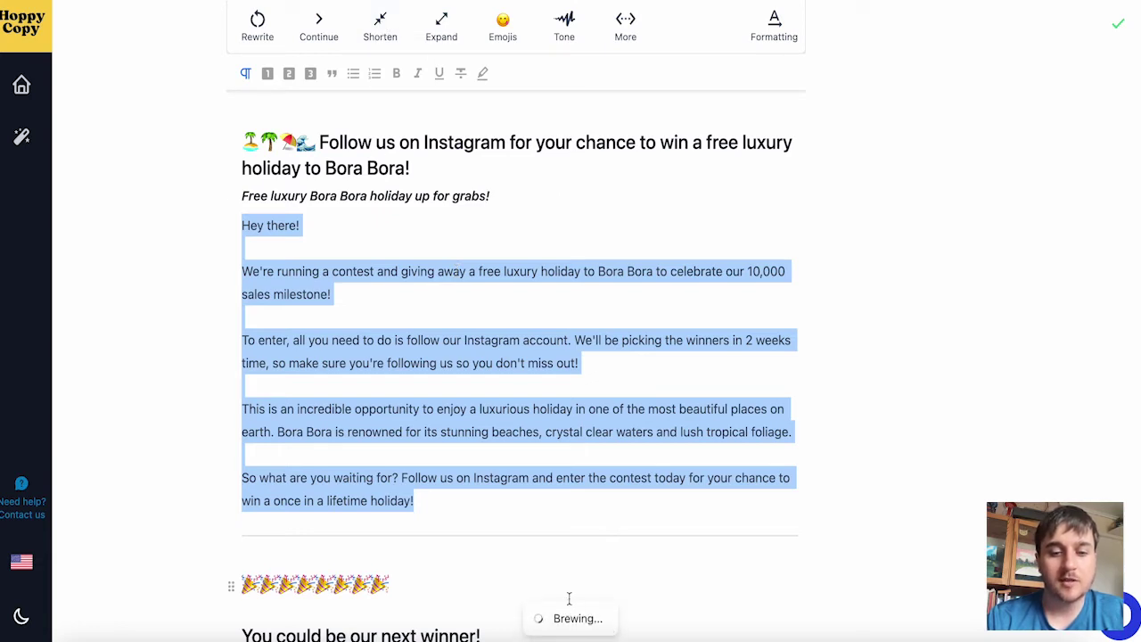
pyautogui.moveTo(242, 200); pyautogui.dragTo(424, 474)
pyautogui.scroll(5, 423, 474)
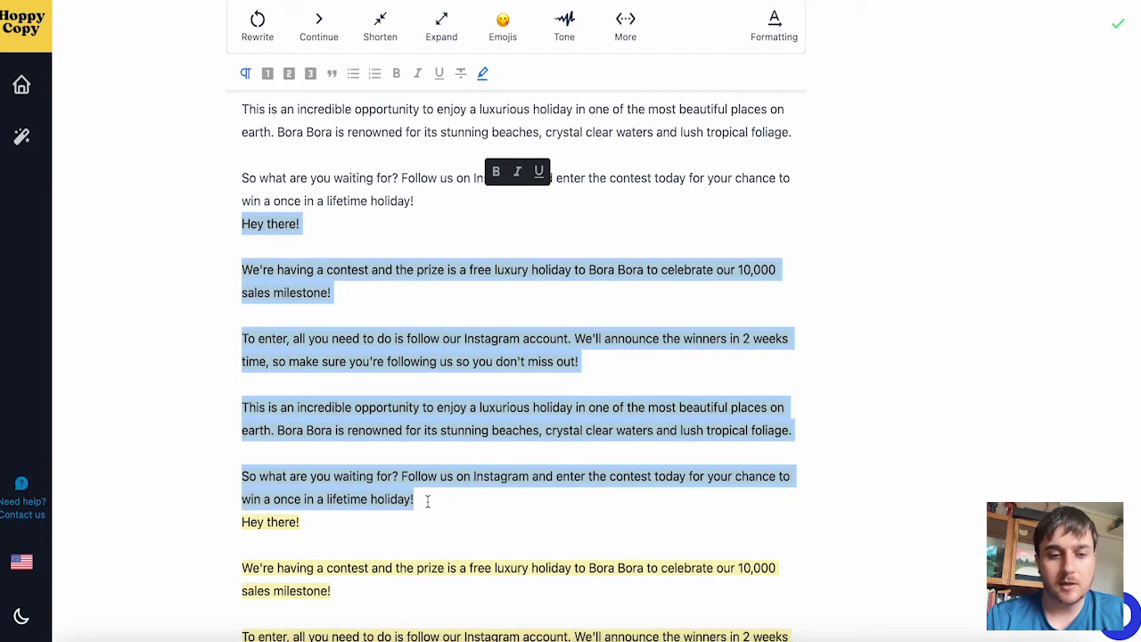
pyautogui.click(428, 502)
pyautogui.press('Return')
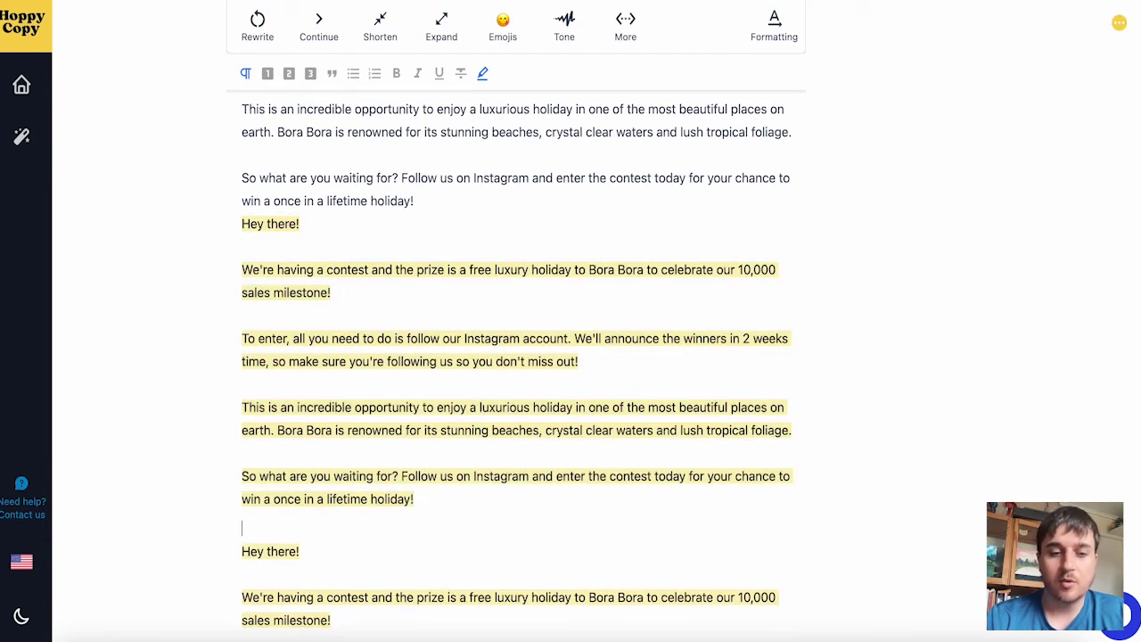
# Select the original and shortened bodies to compare them, then clear the selection
pyautogui.scroll(4, 519, 239)
pyautogui.moveTo(416, 484); pyautogui.dragTo(222, 215)
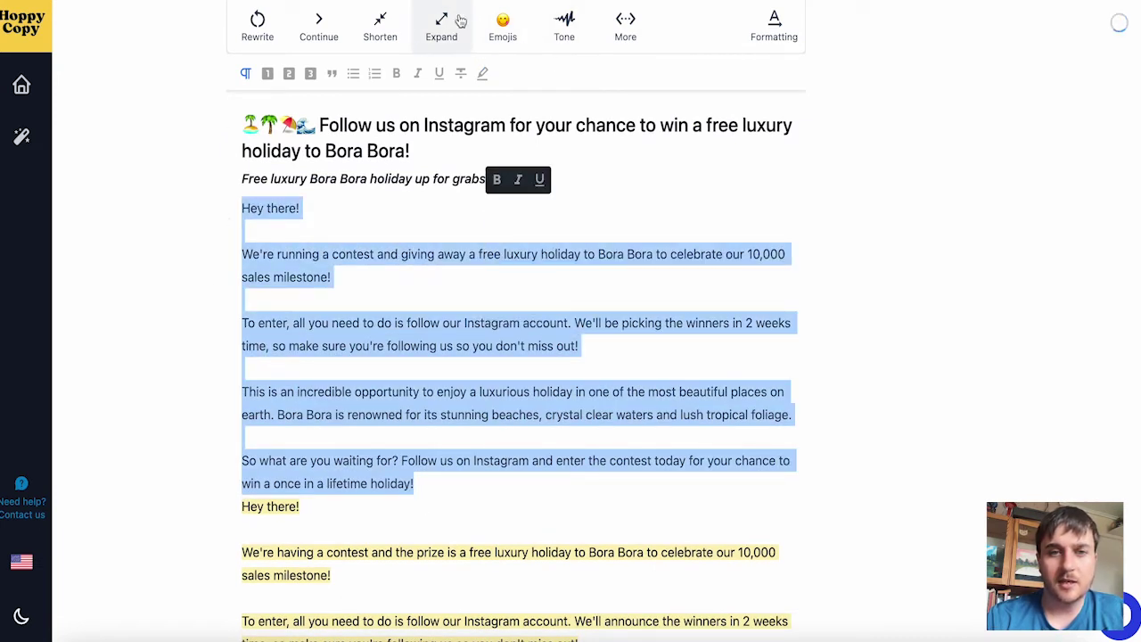
pyautogui.scroll(-3, 441, 267)
pyautogui.moveTo(236, 239); pyautogui.dragTo(708, 496)
pyautogui.click(708, 496)
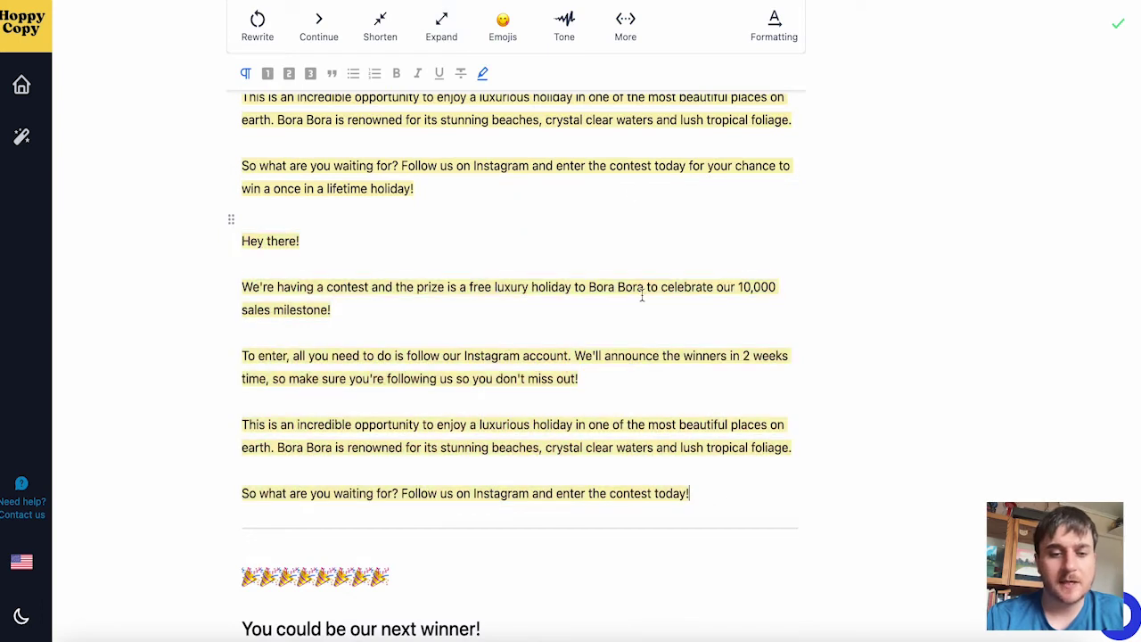
pyautogui.scroll(5, 431, 283)
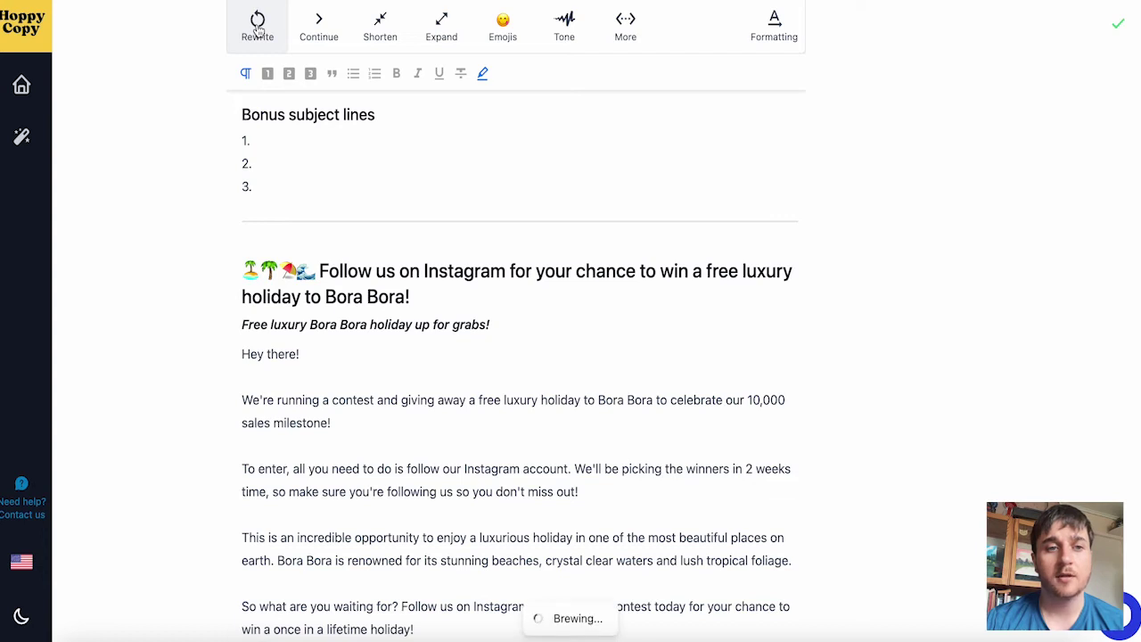
# Rewrite the Bora Bora email text in a Relaxed tone
pyautogui.scroll(1, 500, 63)
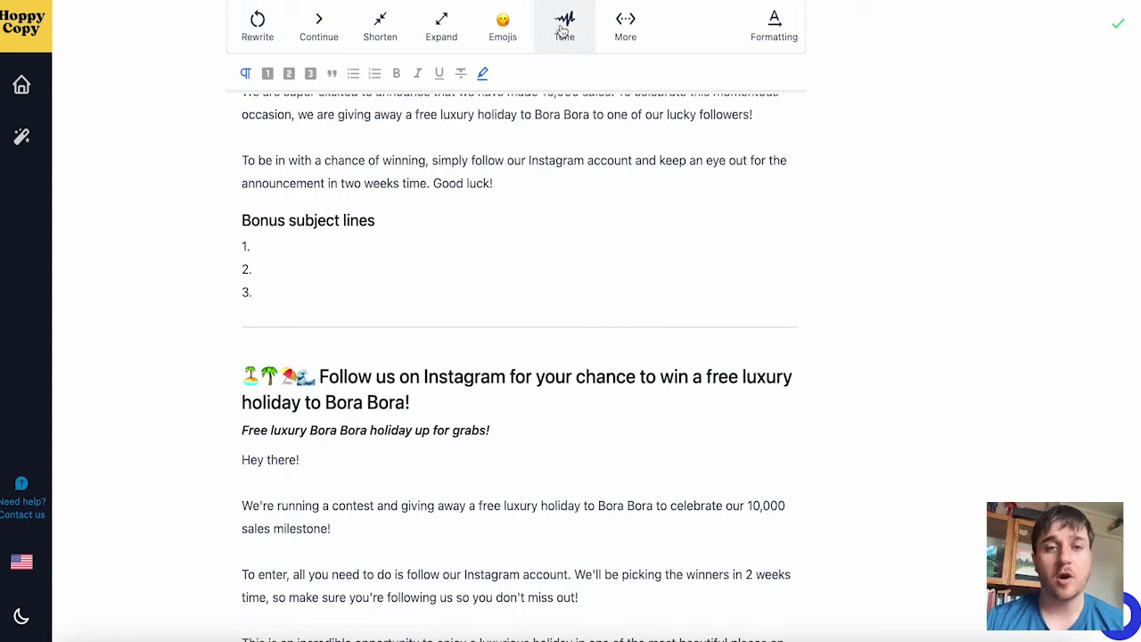
pyautogui.click(562, 29)
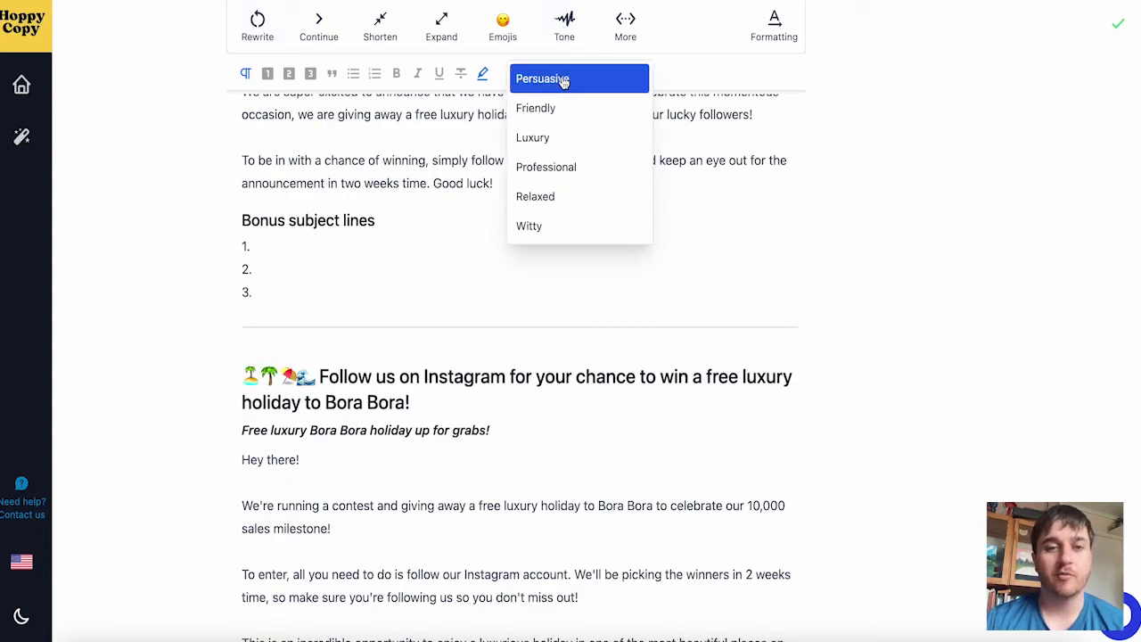
pyautogui.click(560, 197)
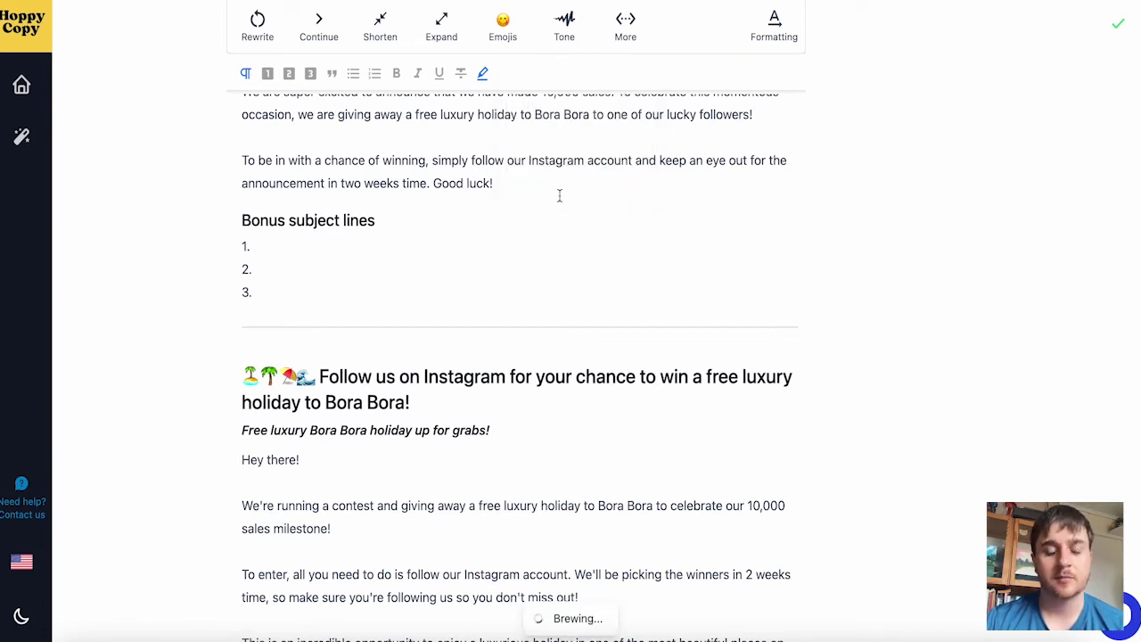
pyautogui.click(627, 34)
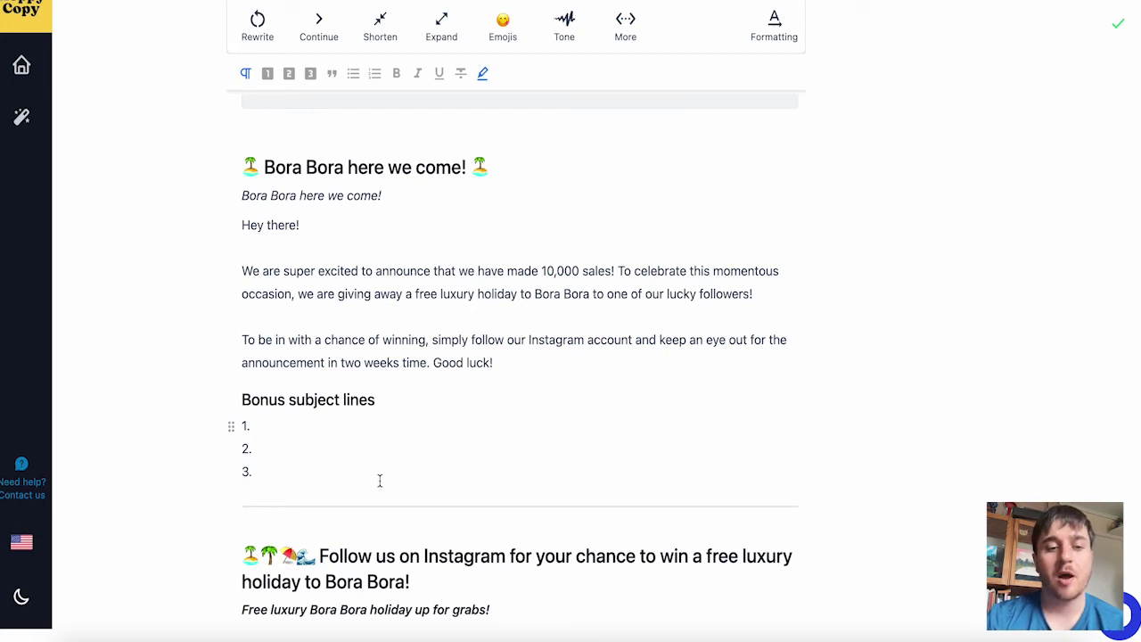
# Create a Giveaways folder on the Documents page and move Contest & Giveaway into it
pyautogui.moveTo(379, 481); pyautogui.dragTo(265, 383)
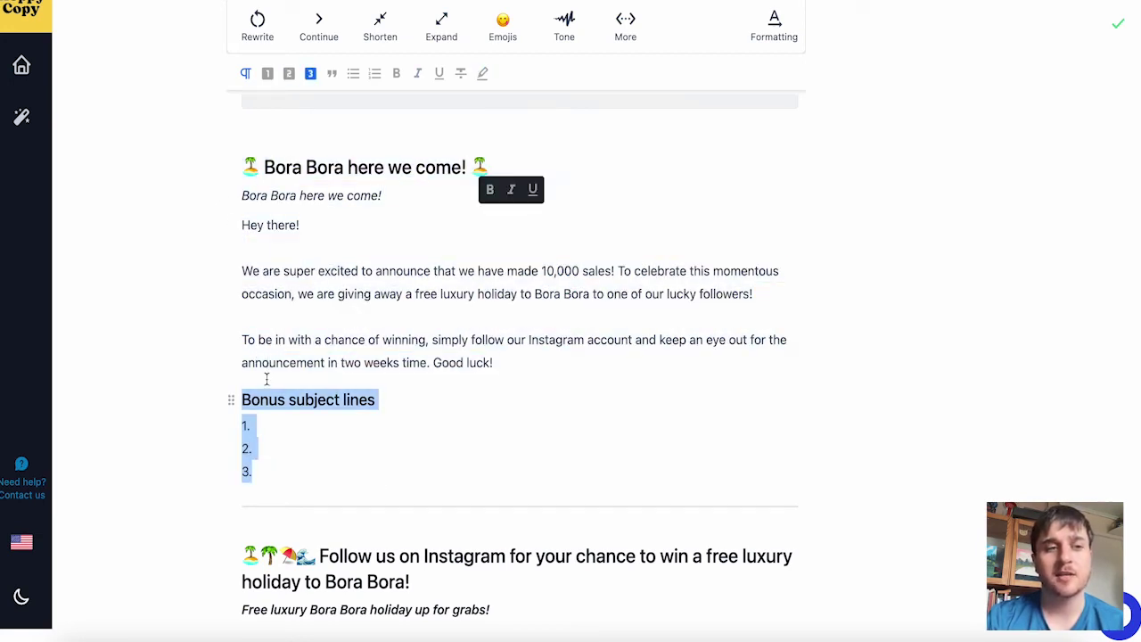
pyautogui.click(265, 392)
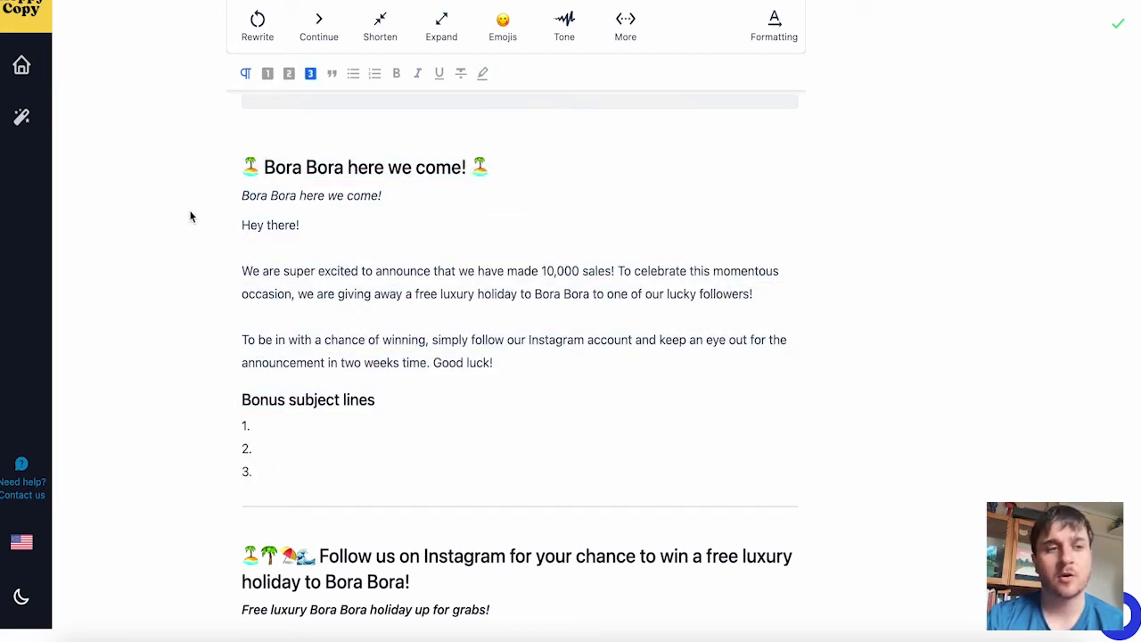
pyautogui.click(21, 67)
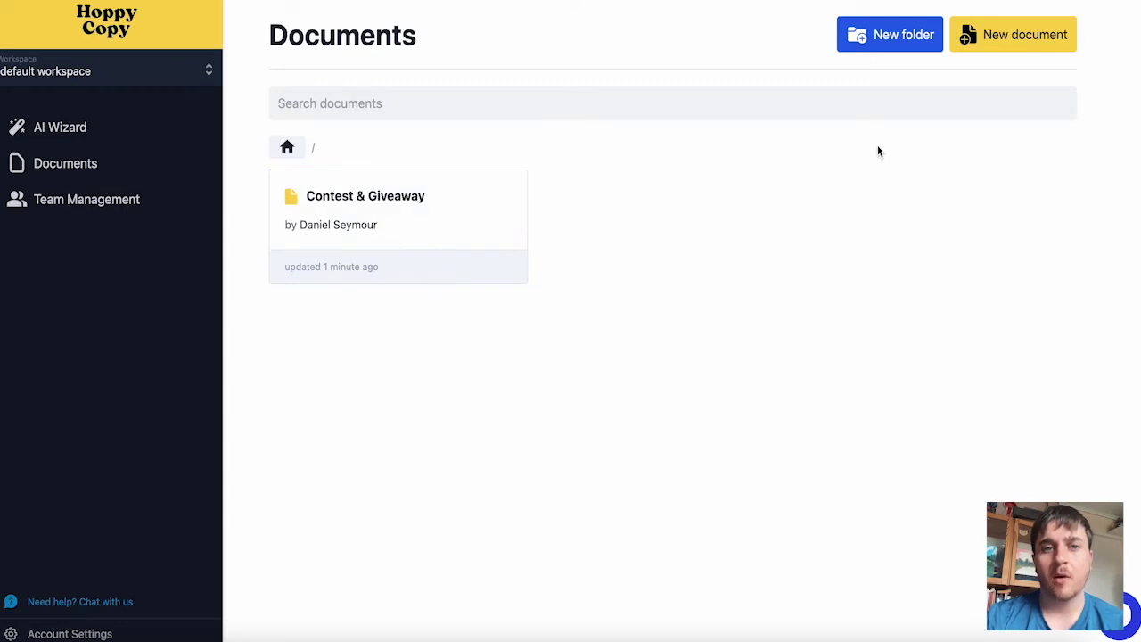
pyautogui.click(889, 45)
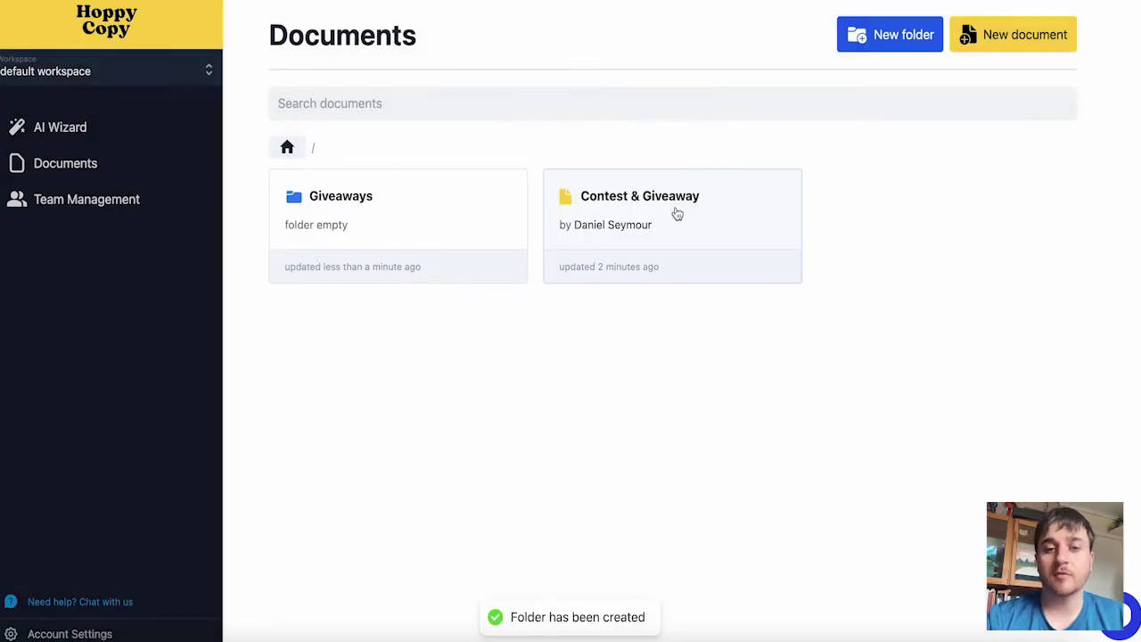
pyautogui.moveTo(677, 214); pyautogui.dragTo(331, 217)
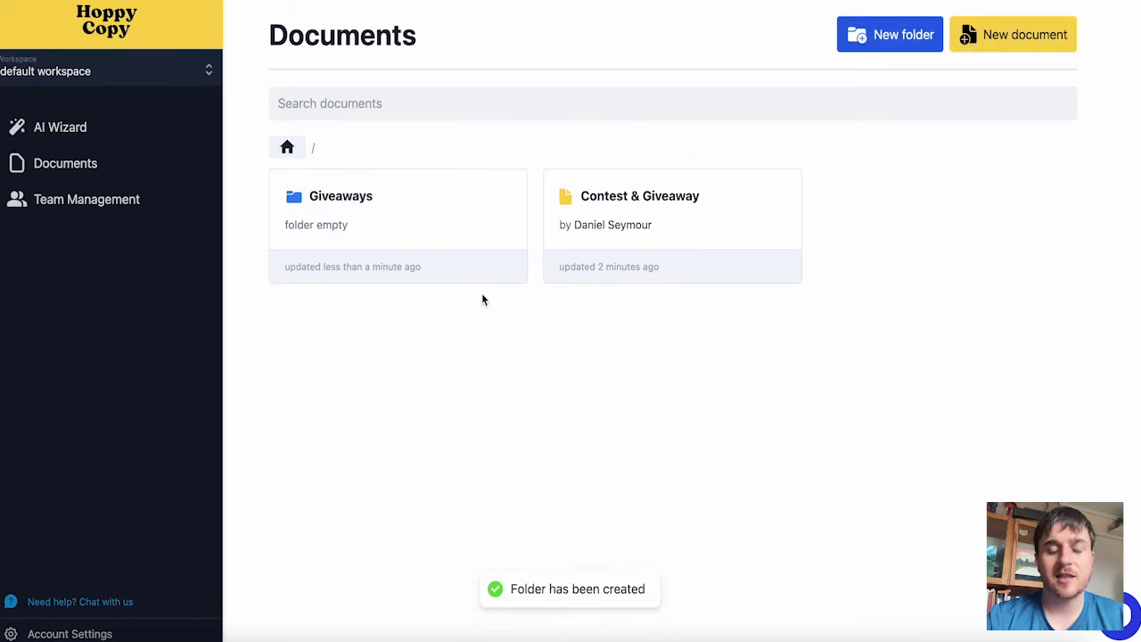
pyautogui.click(425, 231)
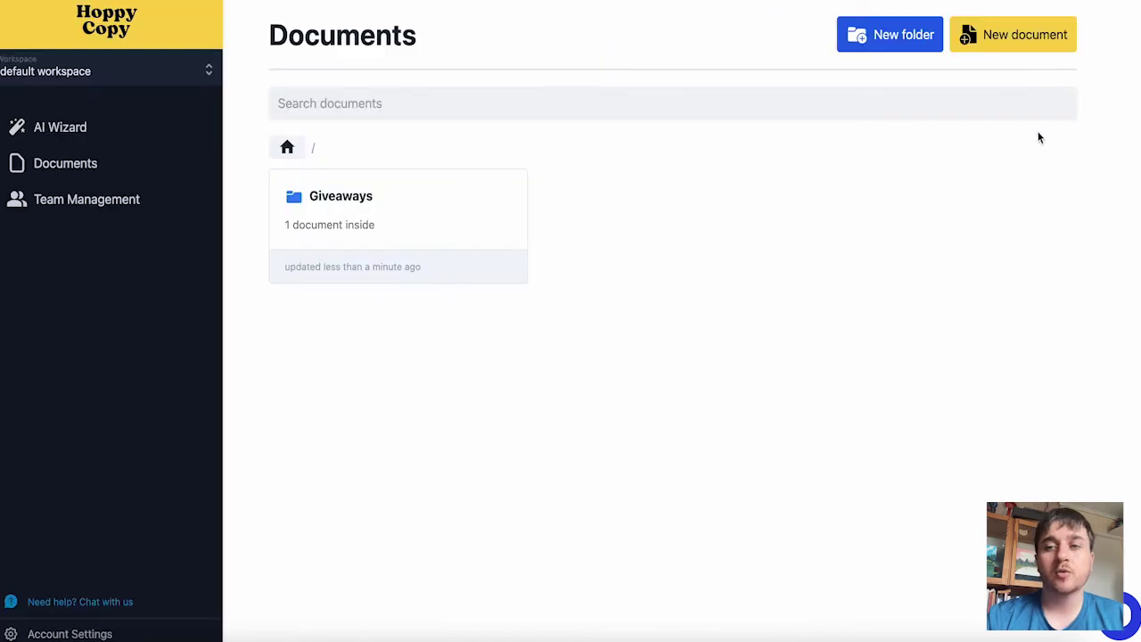
# Create a new document, entering the name 'test doc'
pyautogui.click(1019, 38)
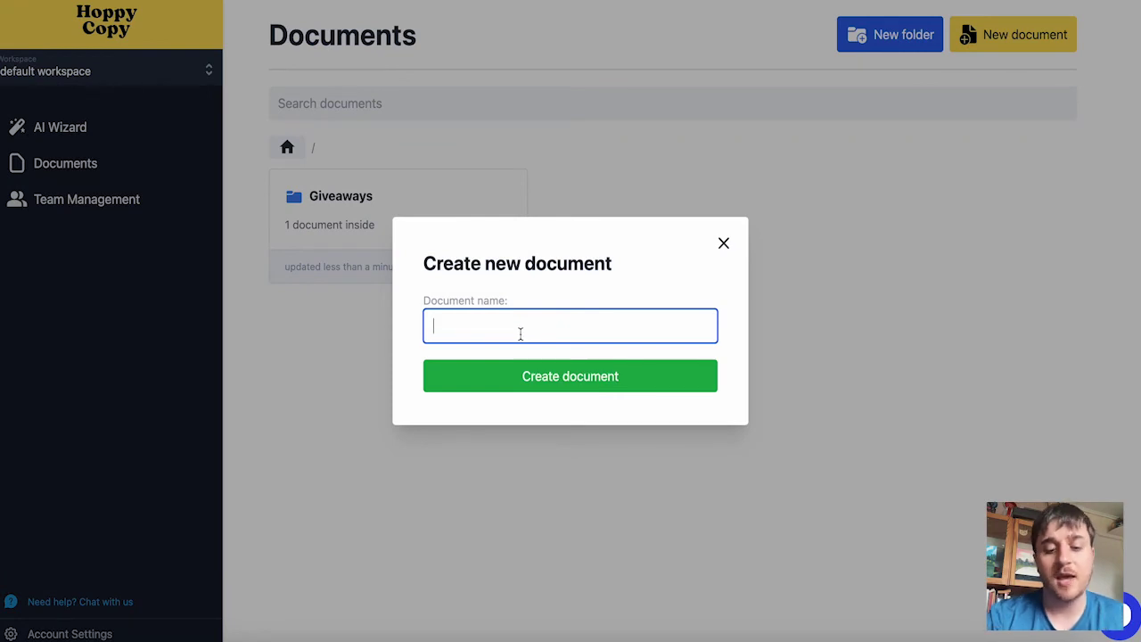
pyautogui.write('test doc')
pyautogui.click(545, 383)
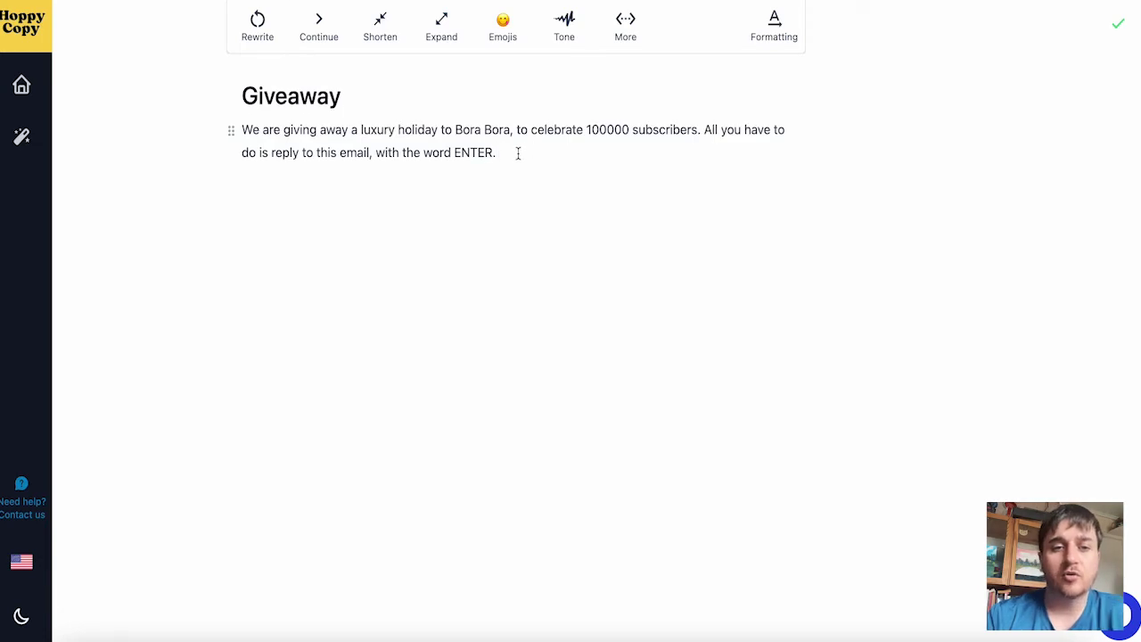
# Expand the two AI-continued sentences into a longer paragraph, then add an emoji-filled version of it
pyautogui.moveTo(511, 159); pyautogui.dragTo(239, 131)
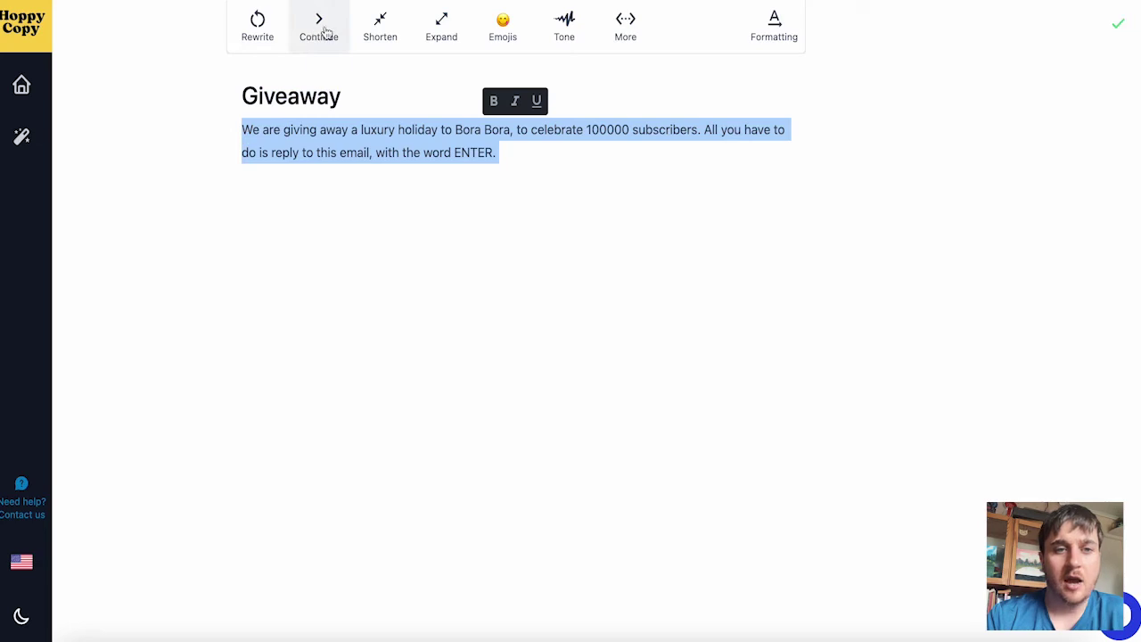
pyautogui.moveTo(515, 161); pyautogui.dragTo(301, 121)
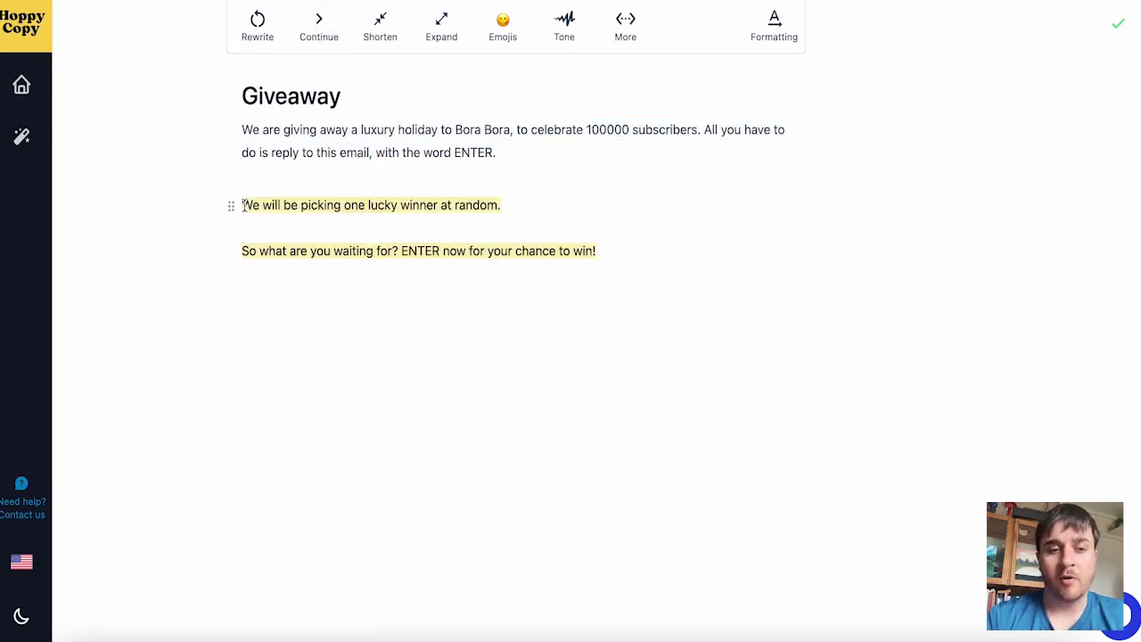
pyautogui.moveTo(243, 206); pyautogui.dragTo(607, 250)
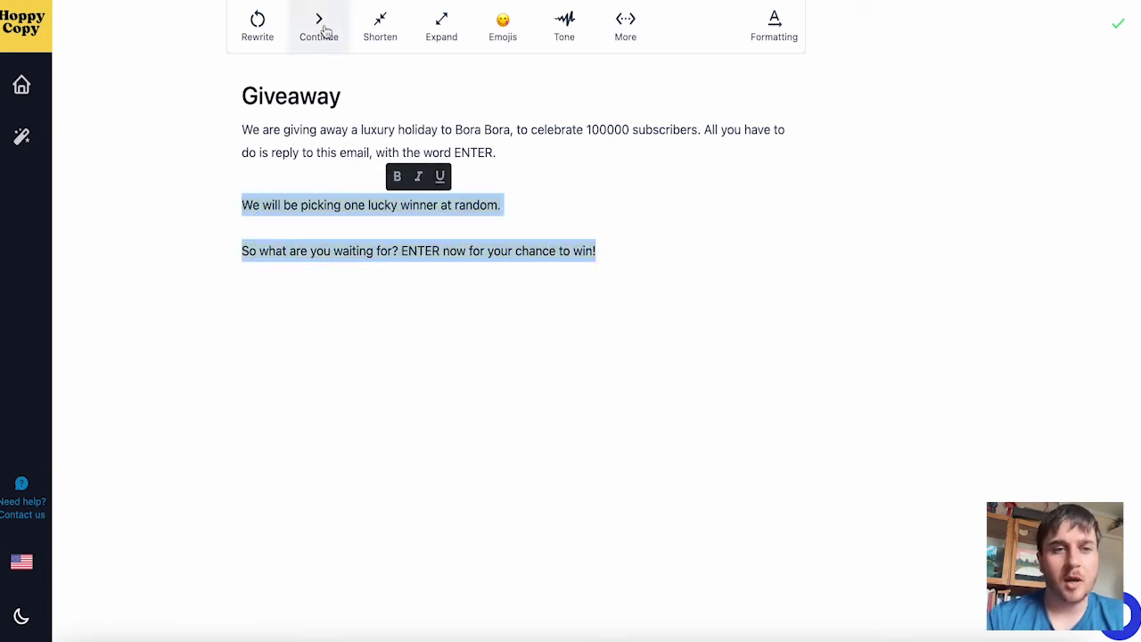
pyautogui.click(441, 31)
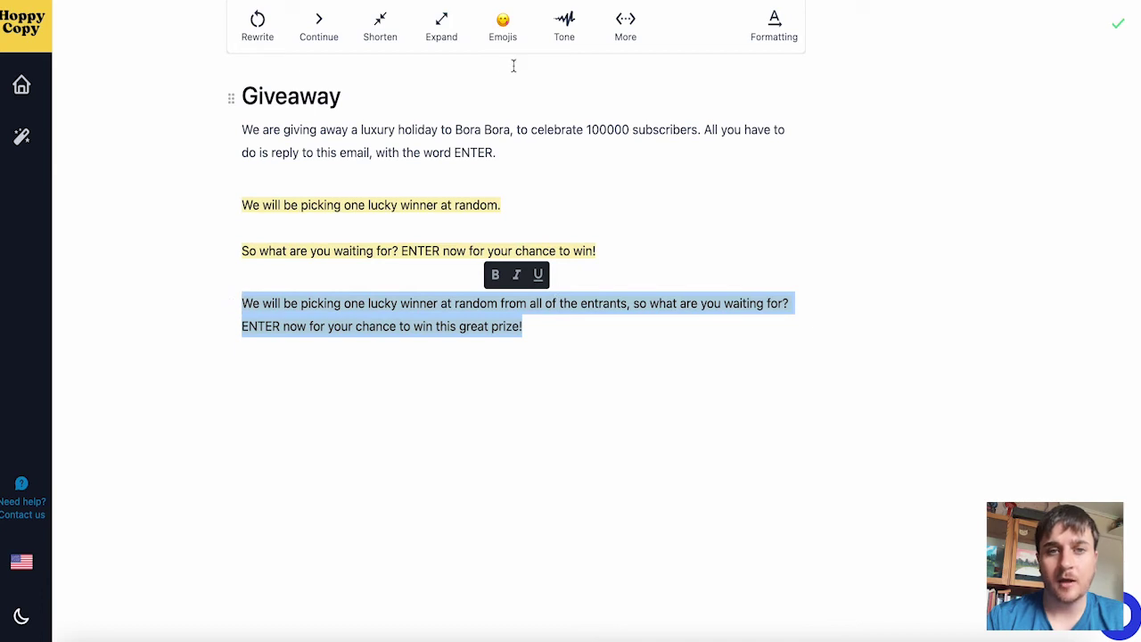
pyautogui.click(505, 32)
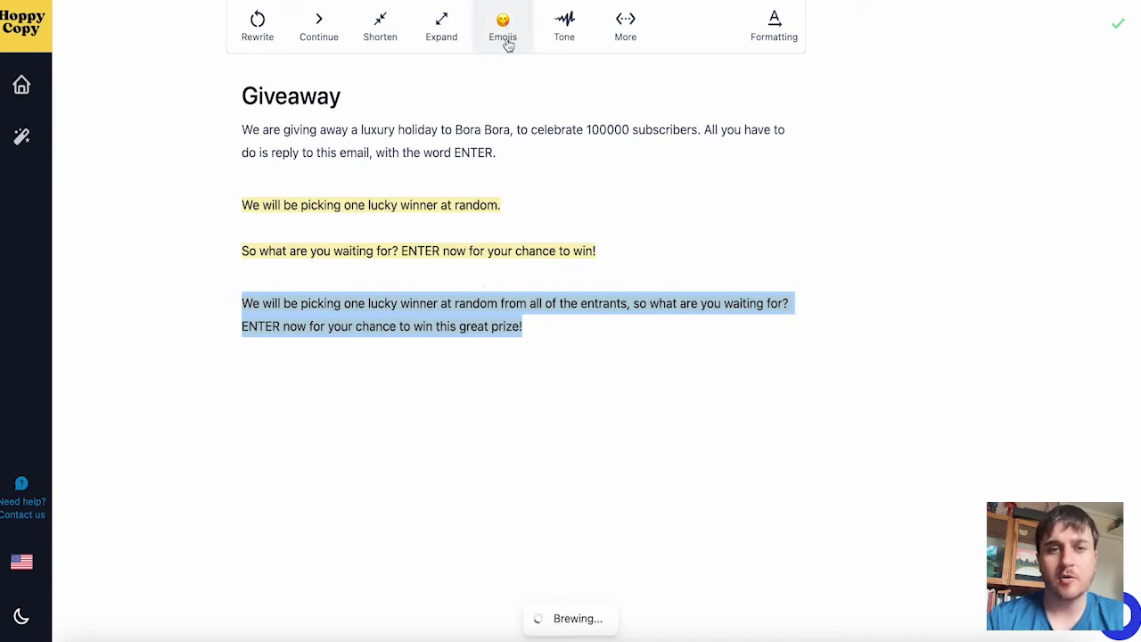
pyautogui.moveTo(476, 407); pyautogui.dragTo(184, 354)
# Rewrite the emoji paragraph in a Witty tone
pyautogui.click(565, 40)
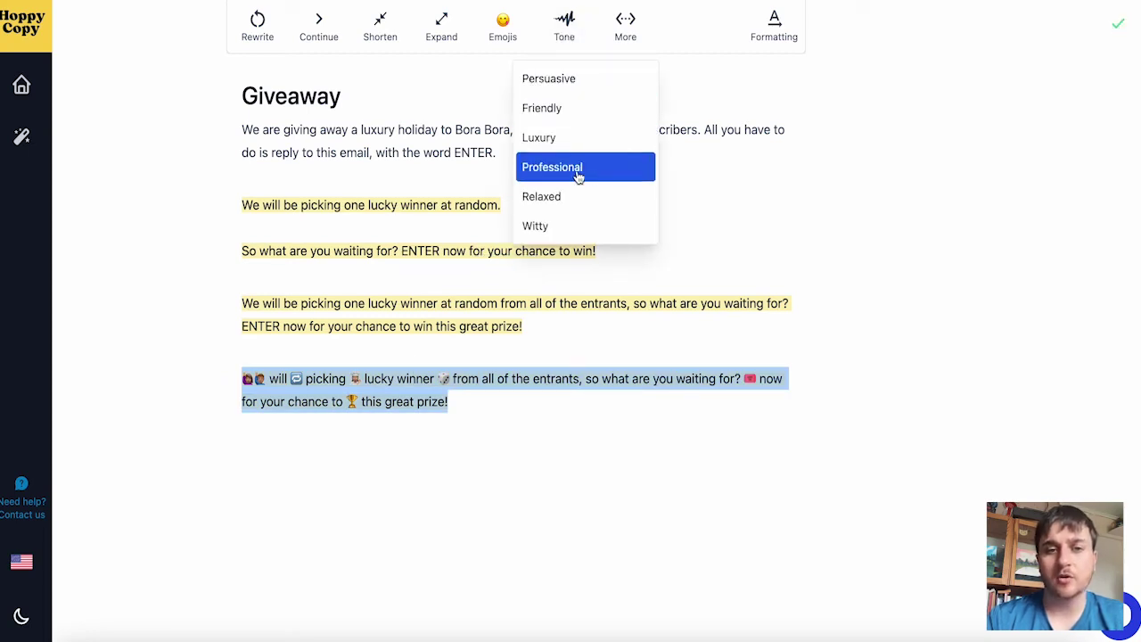
pyautogui.click(569, 230)
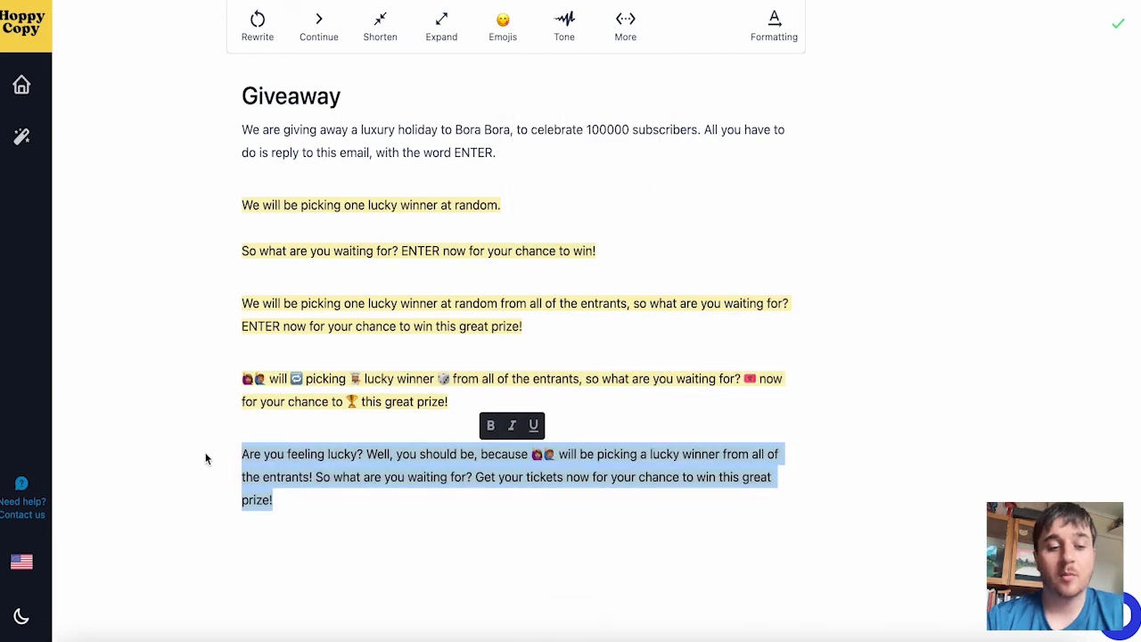
pyautogui.click(309, 501)
# Summarize the witty paragraph into a one-line summary
pyautogui.scroll(-1, 309, 502)
pyautogui.moveTo(274, 481); pyautogui.dragTo(224, 438)
pyautogui.click(627, 20)
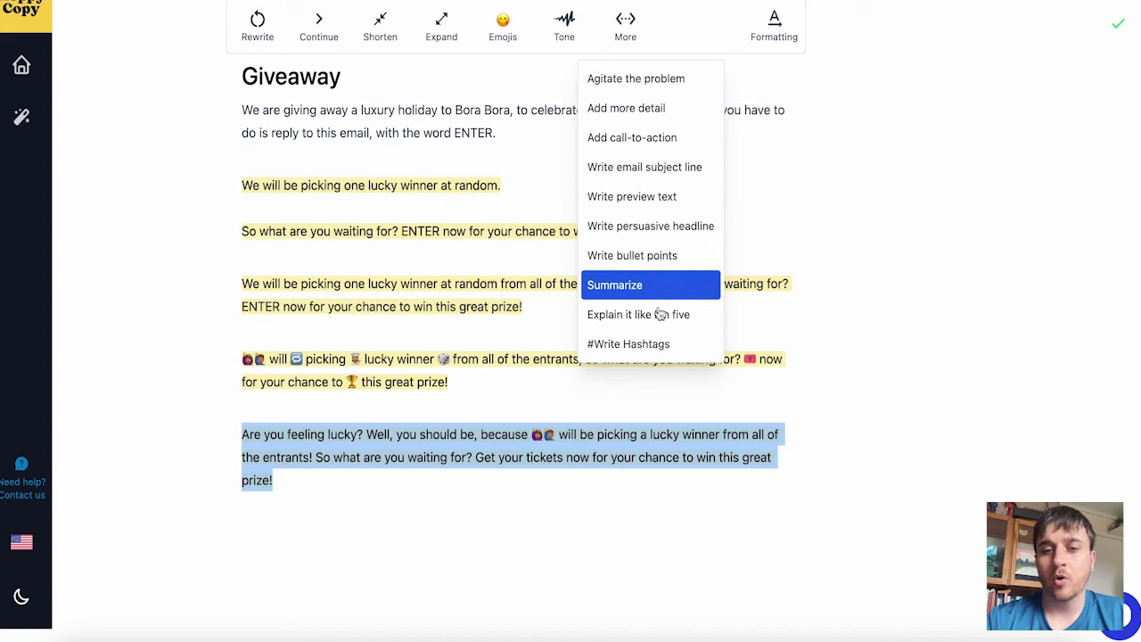
pyautogui.click(638, 286)
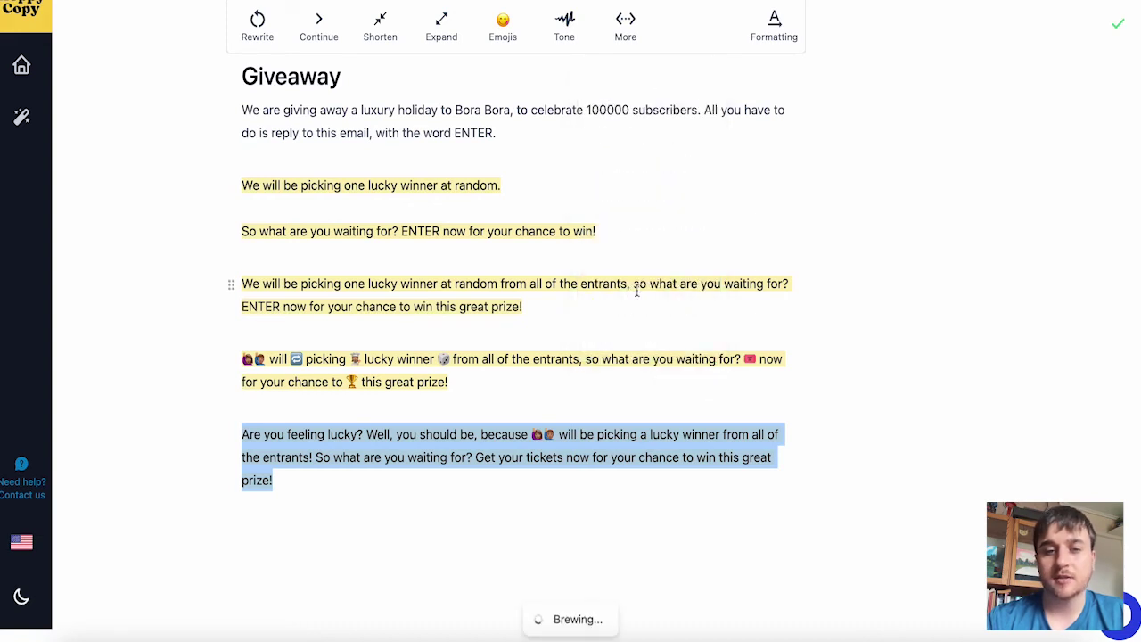
pyautogui.click(774, 27)
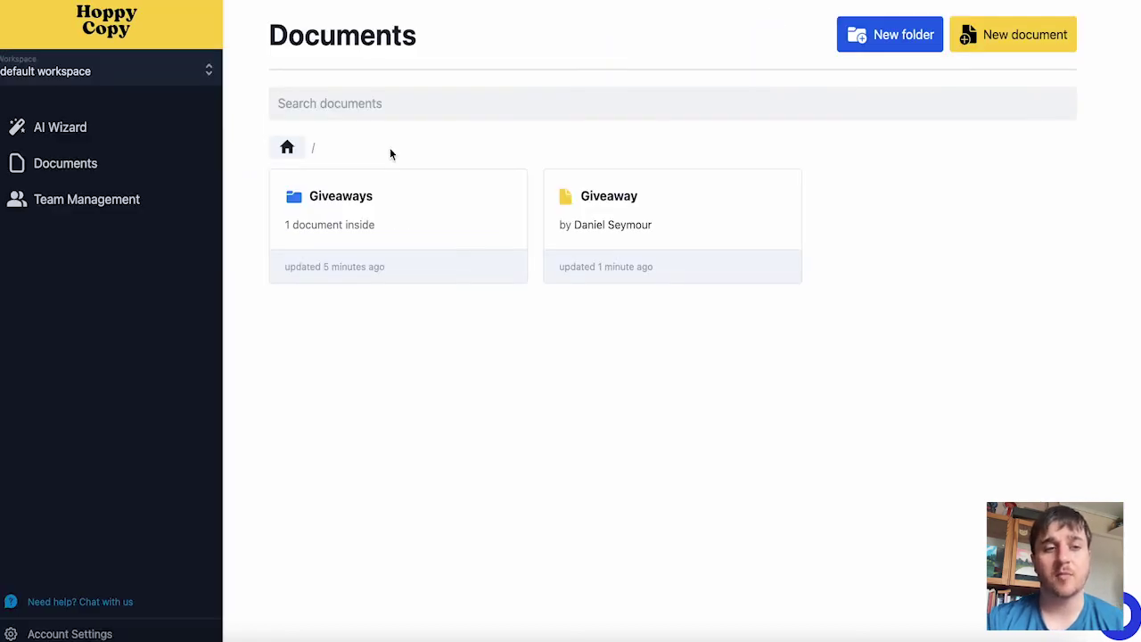
# Browse the AI Wizard templates, such as Marketing headline and Social Media Post, down to YouTube Video Title
pyautogui.click(113, 130)
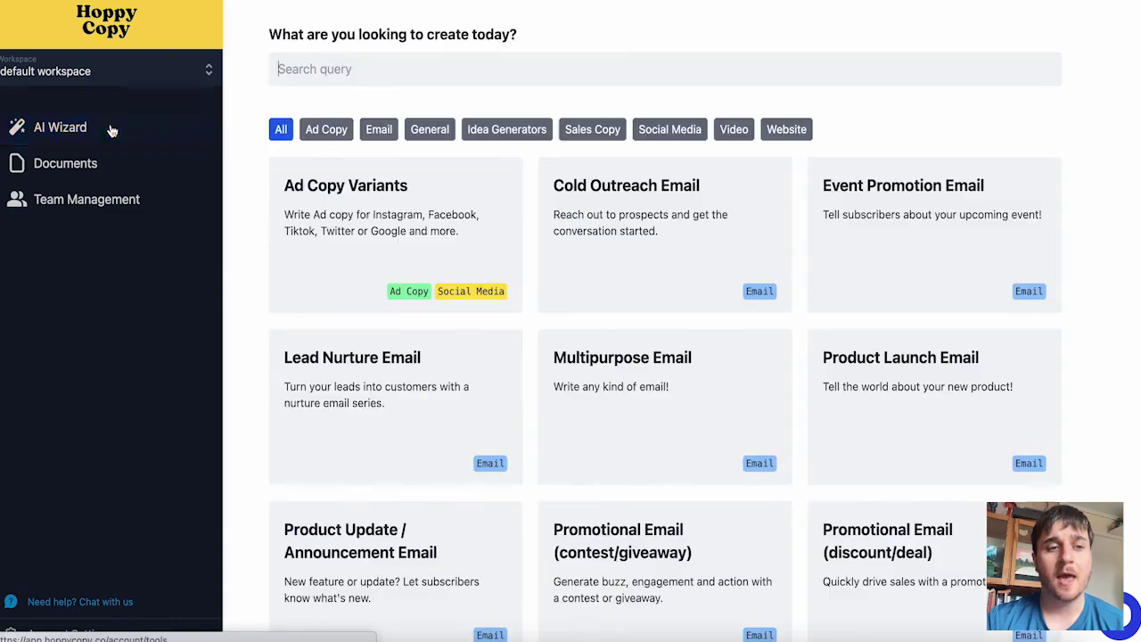
pyautogui.click(639, 71)
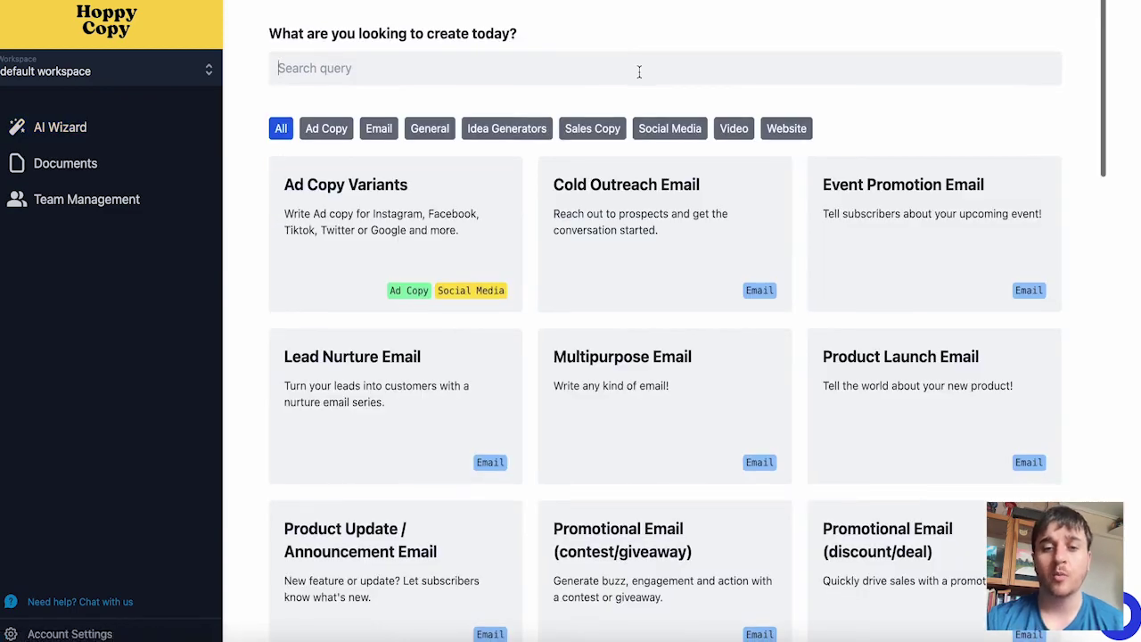
pyautogui.scroll(-7, 639, 89)
pyautogui.scroll(-9, 640, 254)
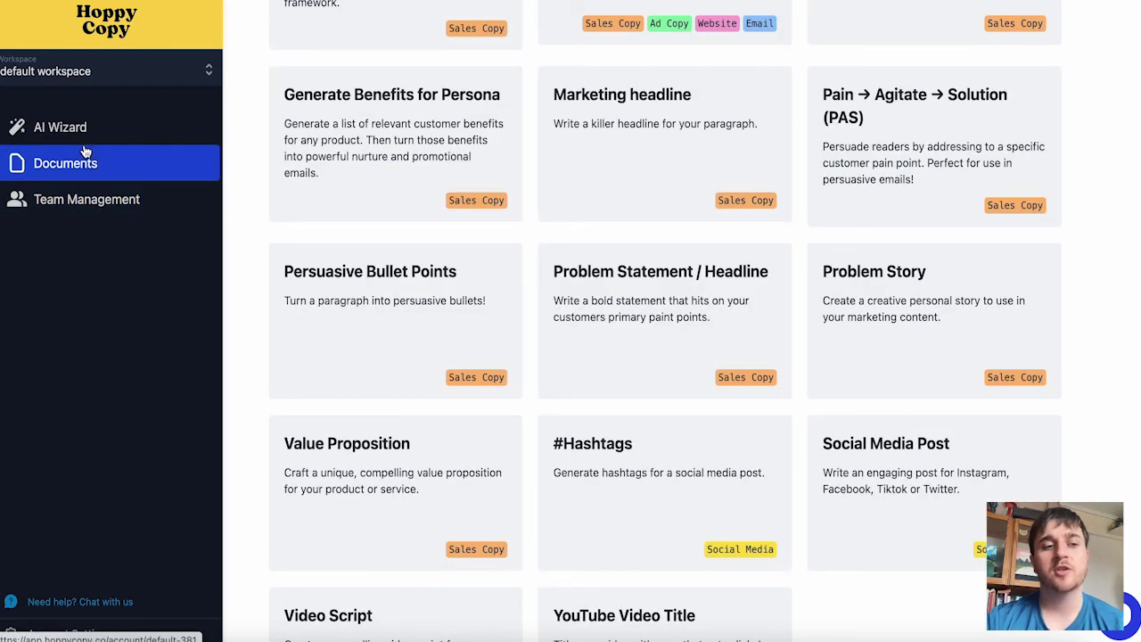
# On Team Management, set up two empty invite rows, both with the Member role
pyautogui.click(99, 202)
pyautogui.click(361, 223)
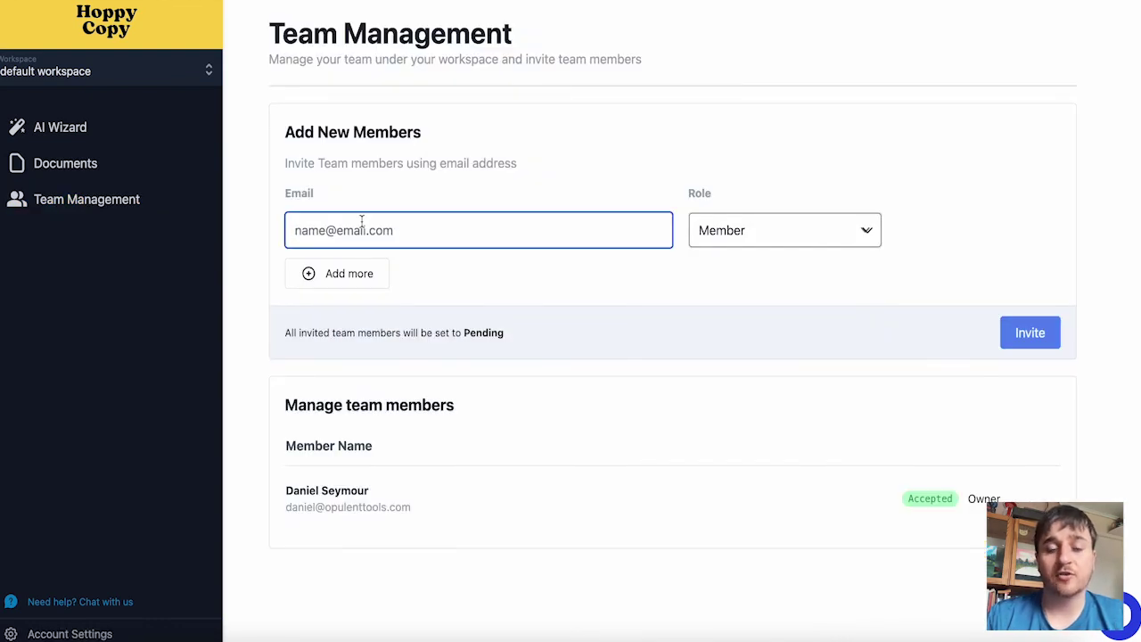
pyautogui.click(838, 233)
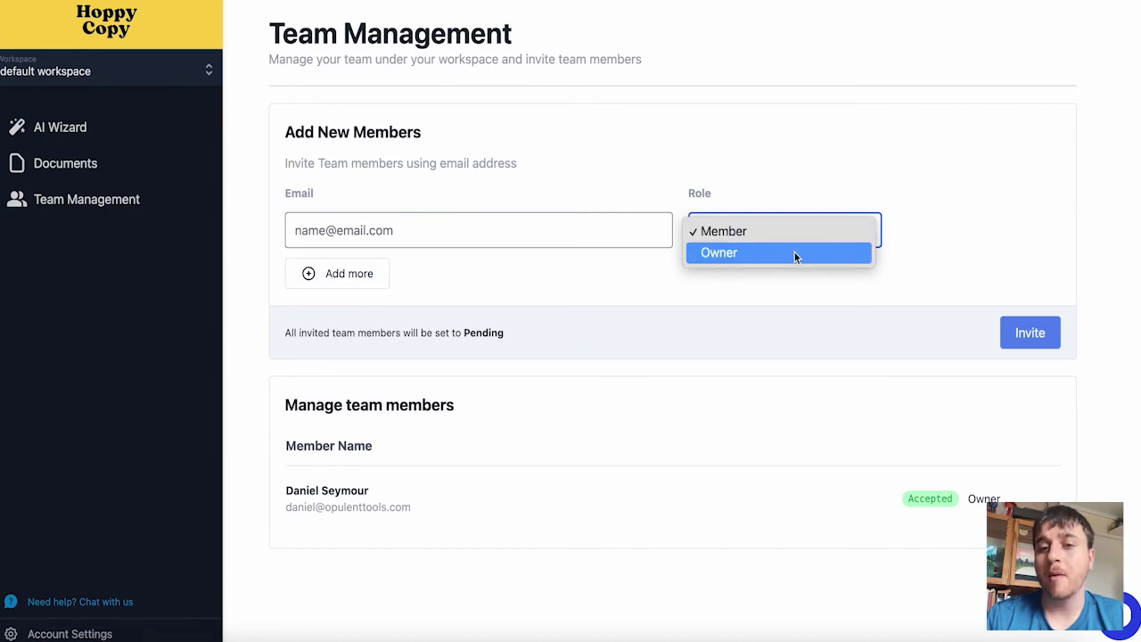
pyautogui.click(1031, 336)
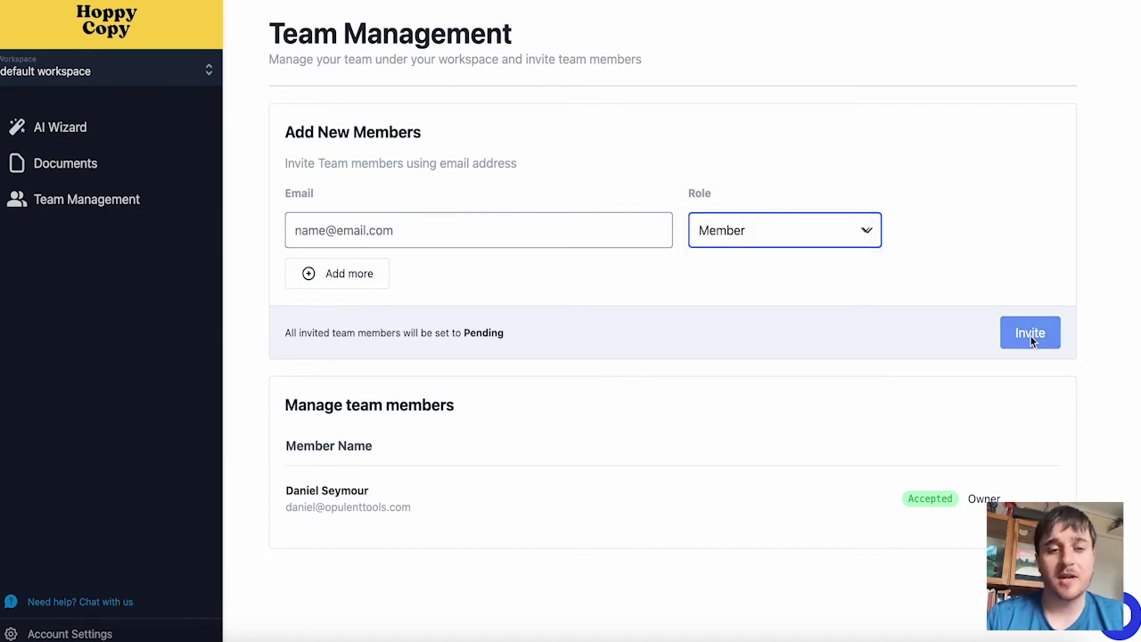
pyautogui.click(347, 276)
pyautogui.click(369, 279)
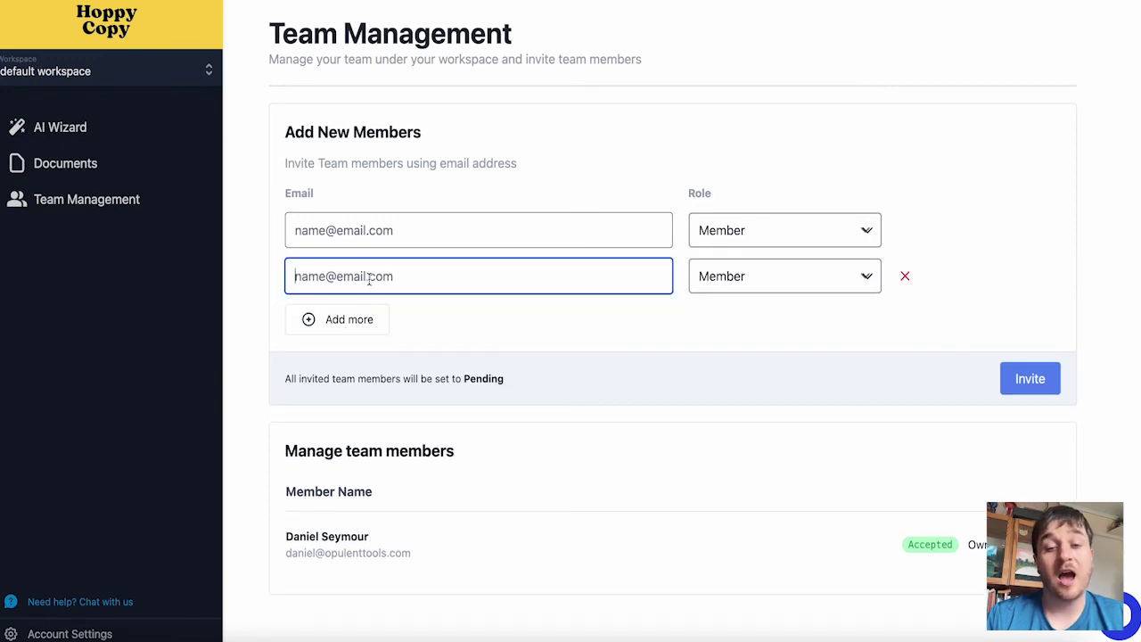